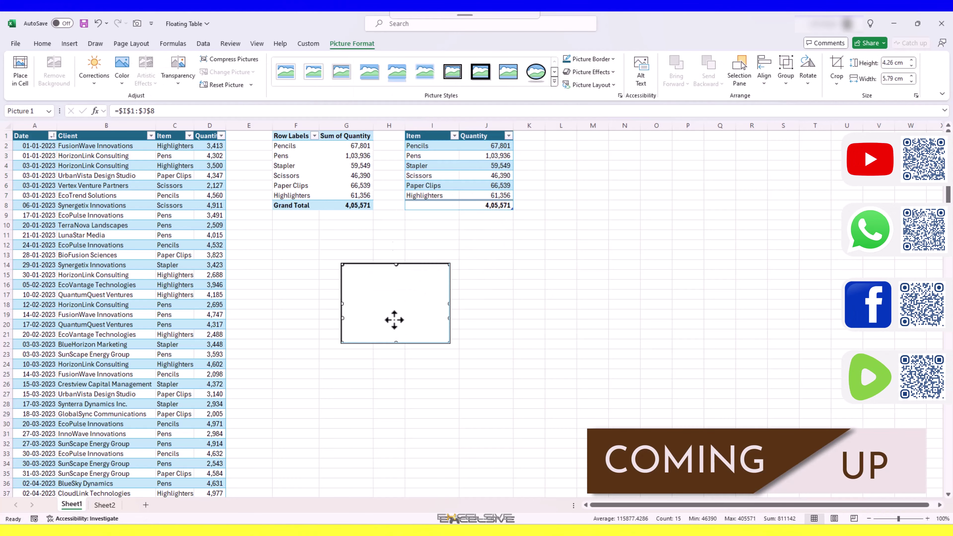
Scroll Sheet1 back to the plain Date, Client, Item and Quantity sales table
scroll(386, 291, "down", 7)
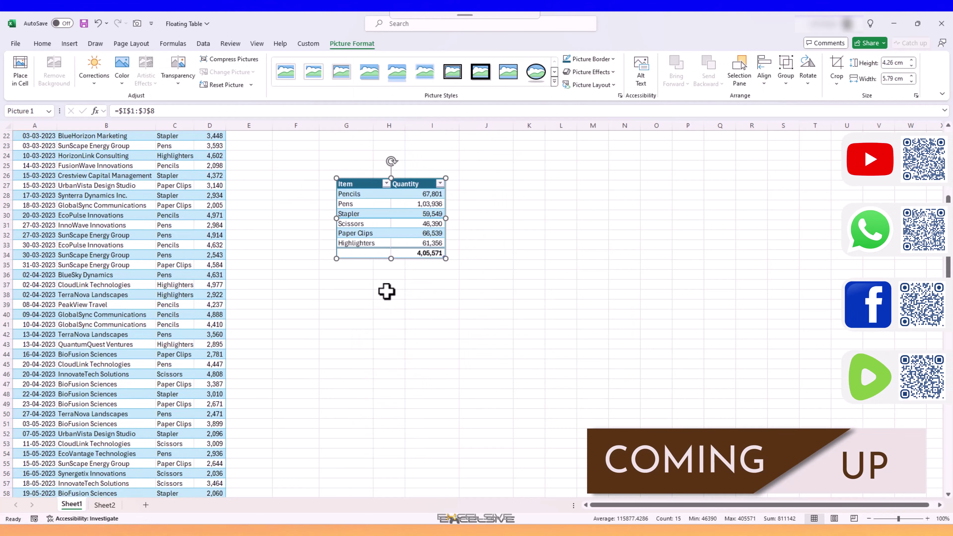
scroll(359, 400, "down", 13)
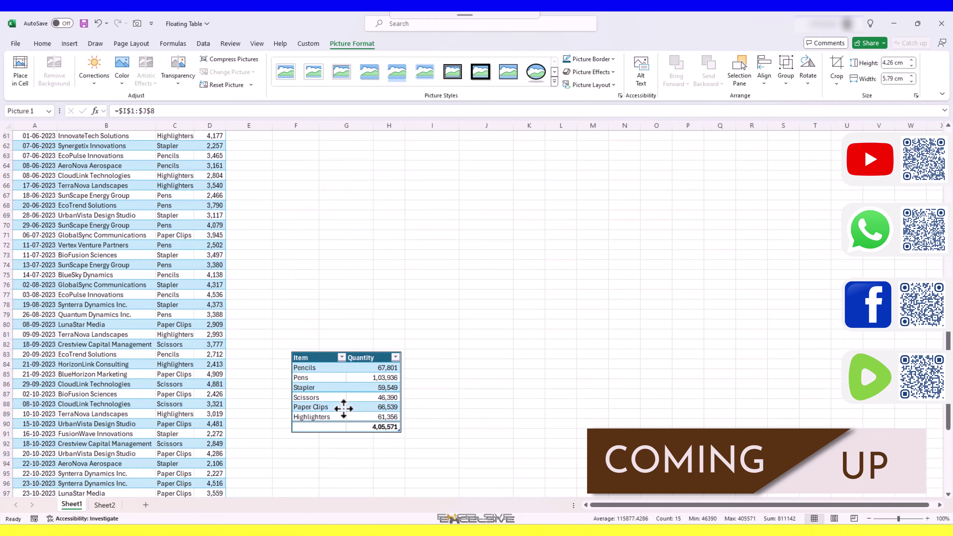
scroll(343, 408, "down", 5)
double_click(198, 374)
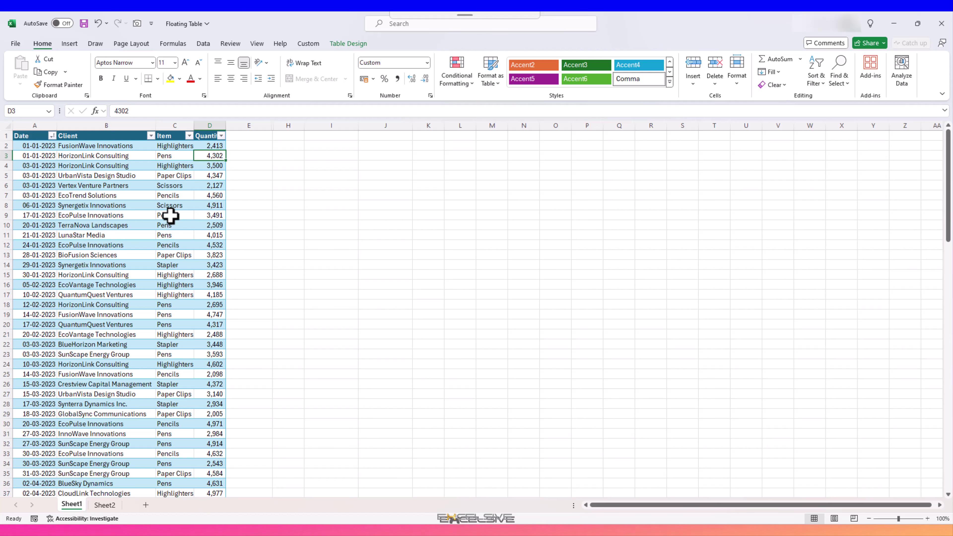
left_click(175, 195)
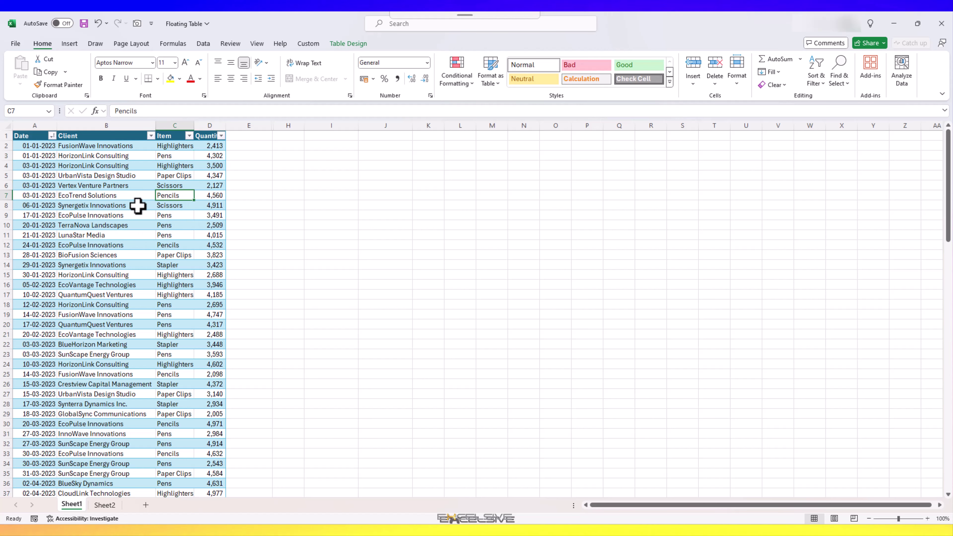
left_click(211, 266)
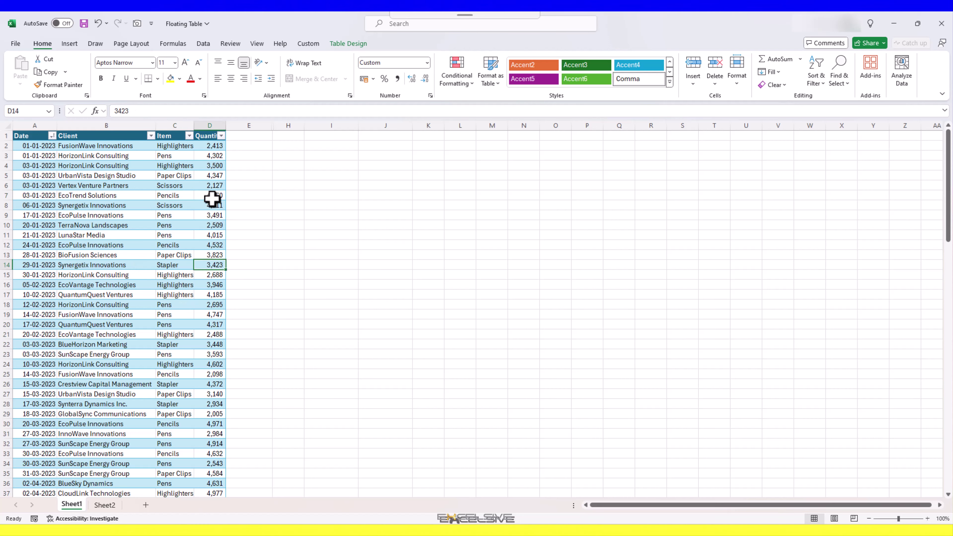
scroll(207, 347, "down", 2)
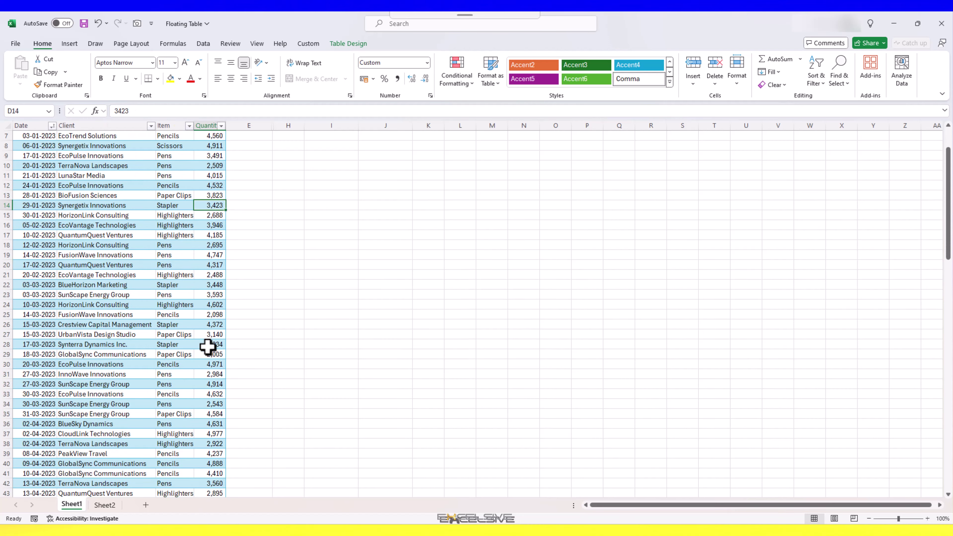
scroll(207, 347, "down", 5)
scroll(208, 347, "up", 8)
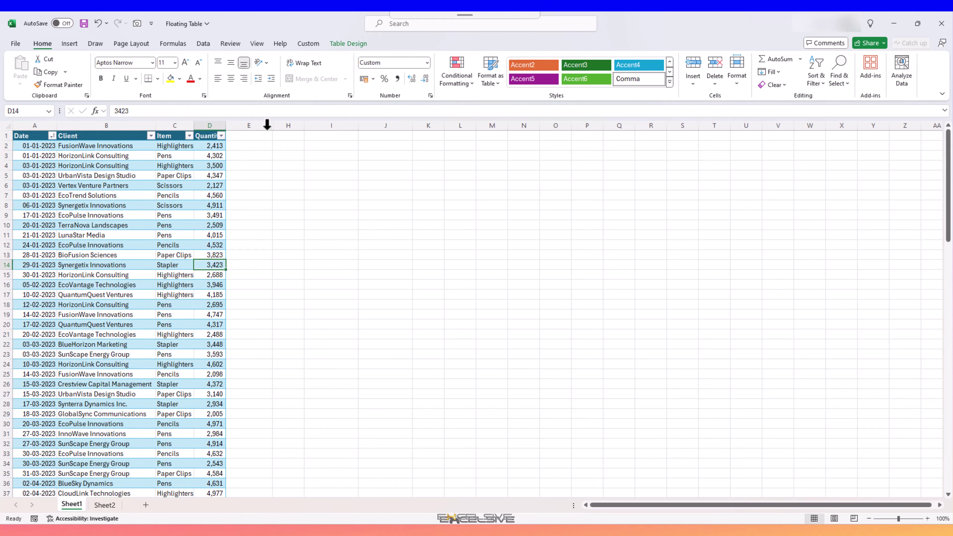
Unhide columns F and G to reveal the Sum of Quantity per Item pivot table
left_click_drag(261, 124, 290, 125)
right_click(290, 126)
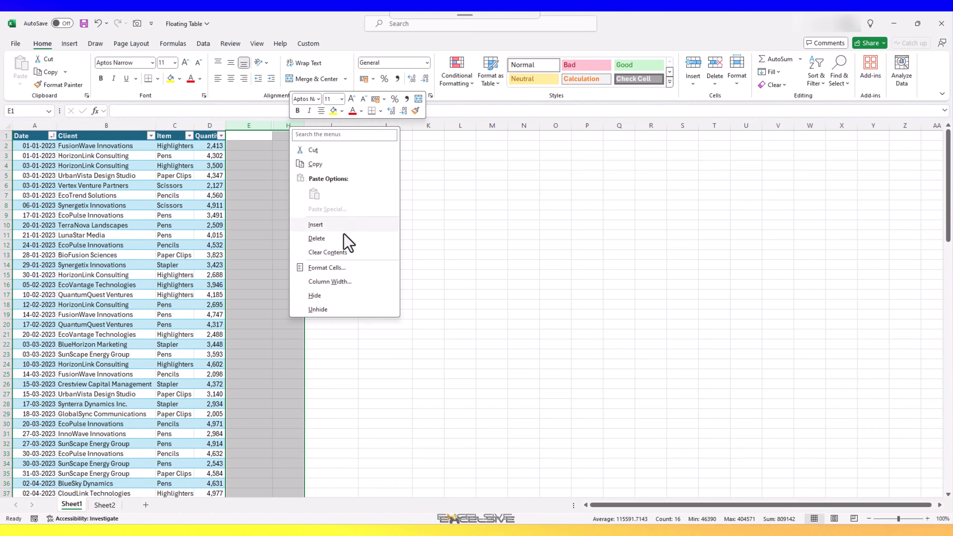
left_click(338, 309)
left_click(315, 177)
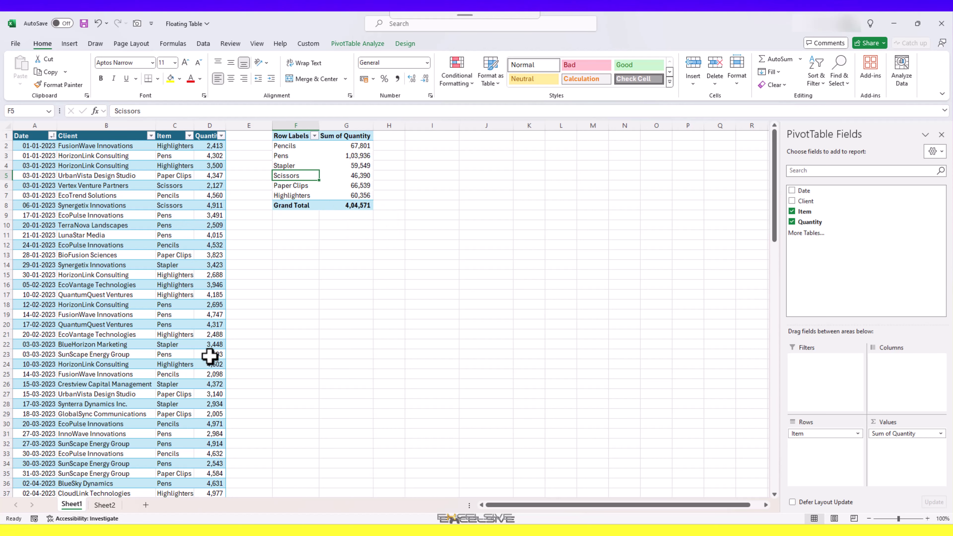
Refresh the pivot table so its item totals update
left_click(208, 306)
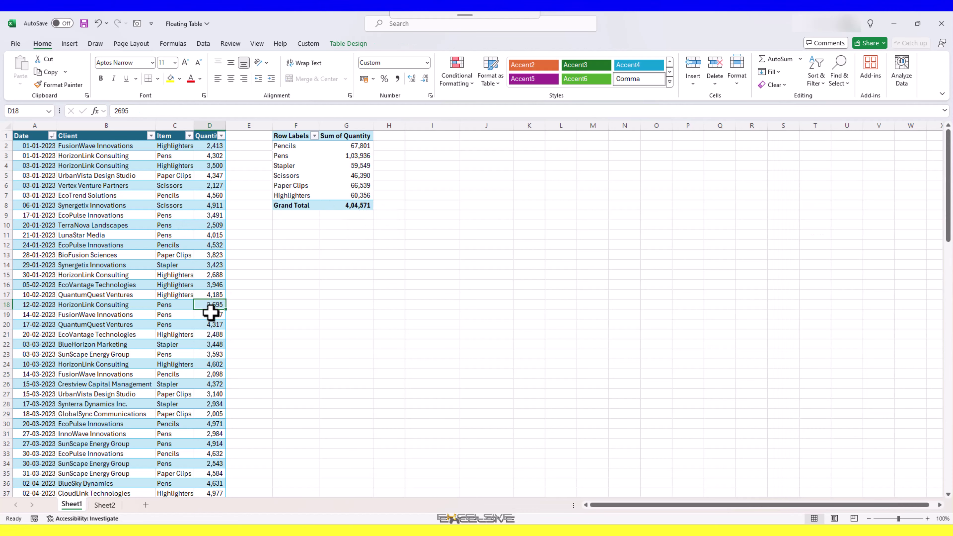
right_click(297, 183)
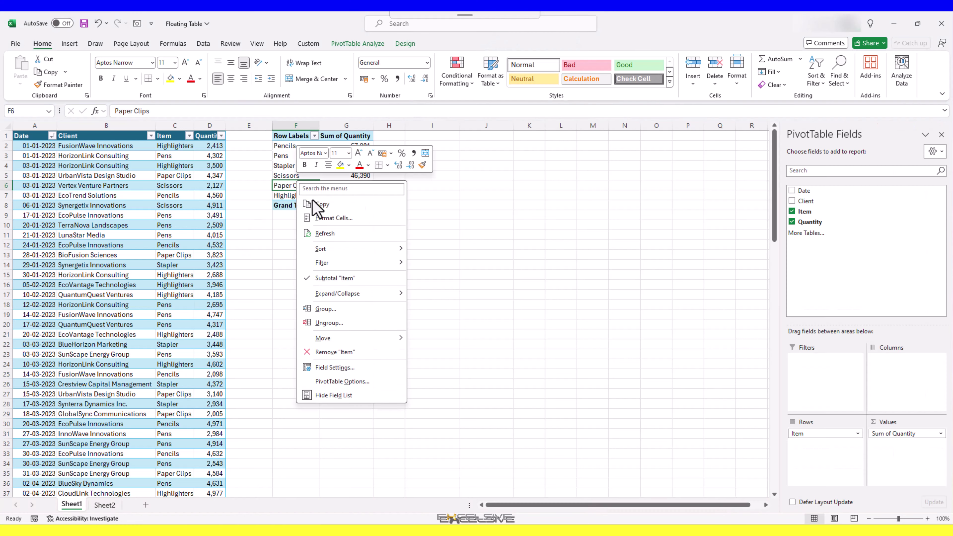
left_click(339, 234)
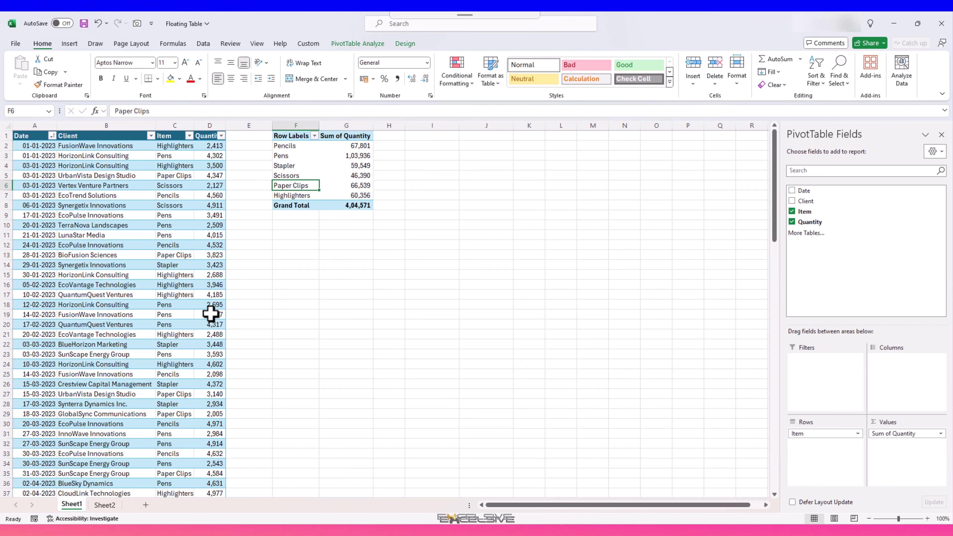
Review the data quantities and the pivot's Paper Clips row, leaving the pivot unchanged
scroll(210, 314, "down", 8)
scroll(210, 314, "down", 4)
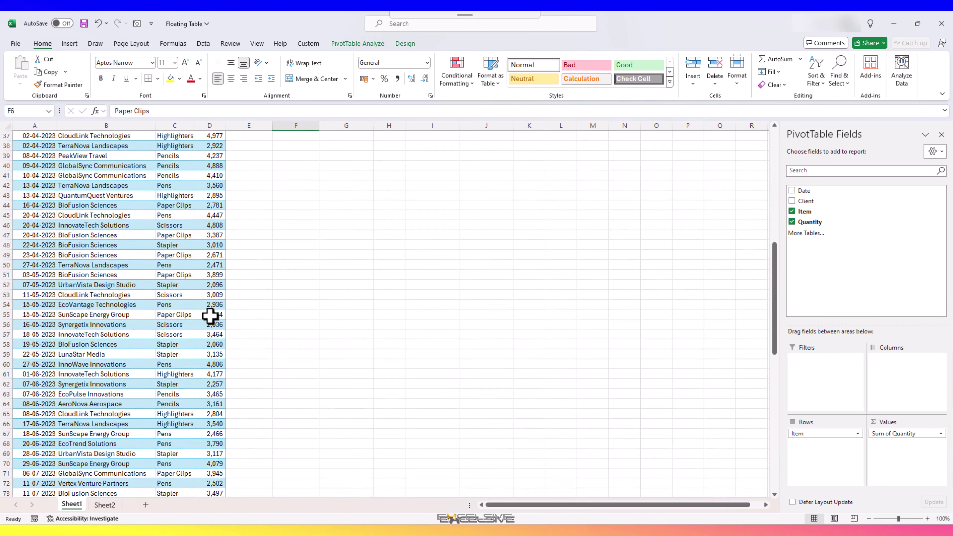
left_click(208, 314)
scroll(208, 315, "up", 12)
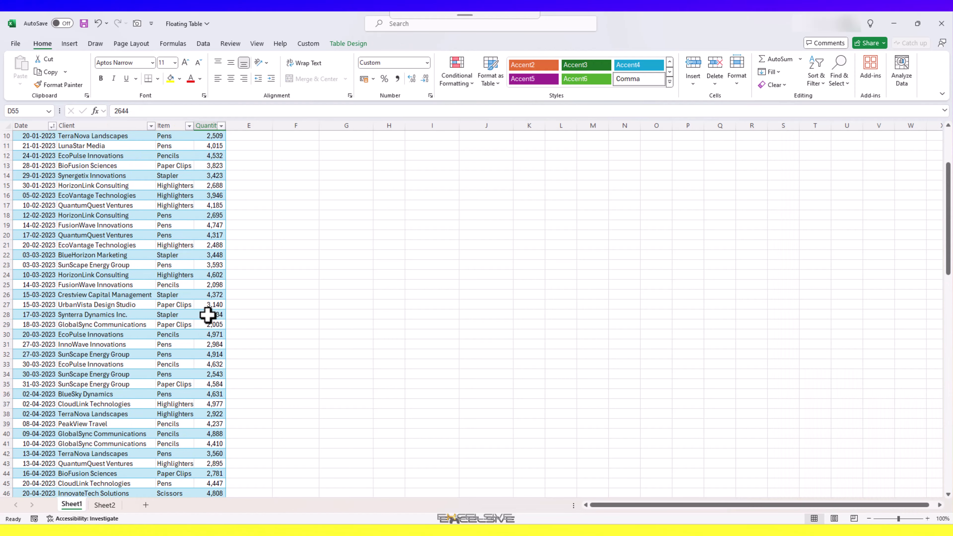
left_click(299, 187)
right_click(299, 188)
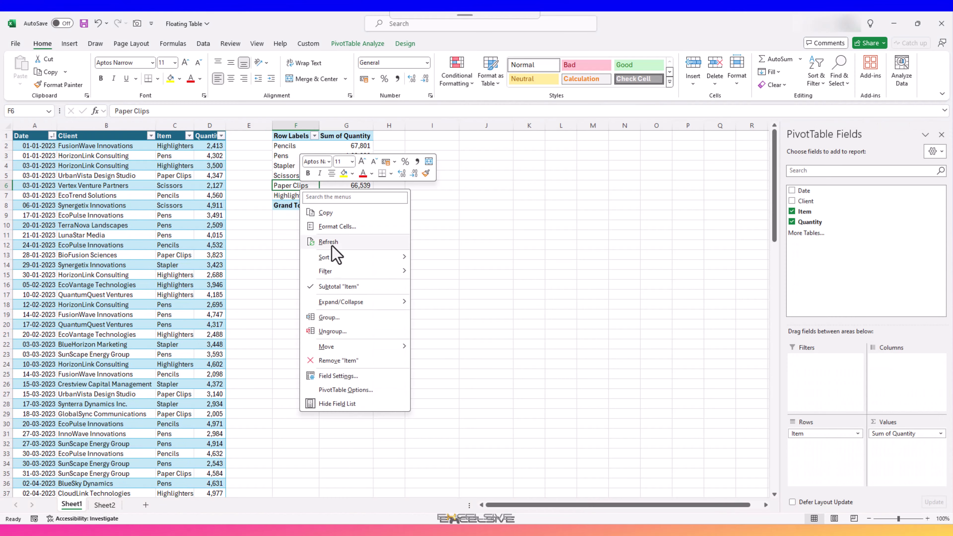
key("Escape")
scroll(198, 323, "down", 12)
scroll(202, 327, "down", 4)
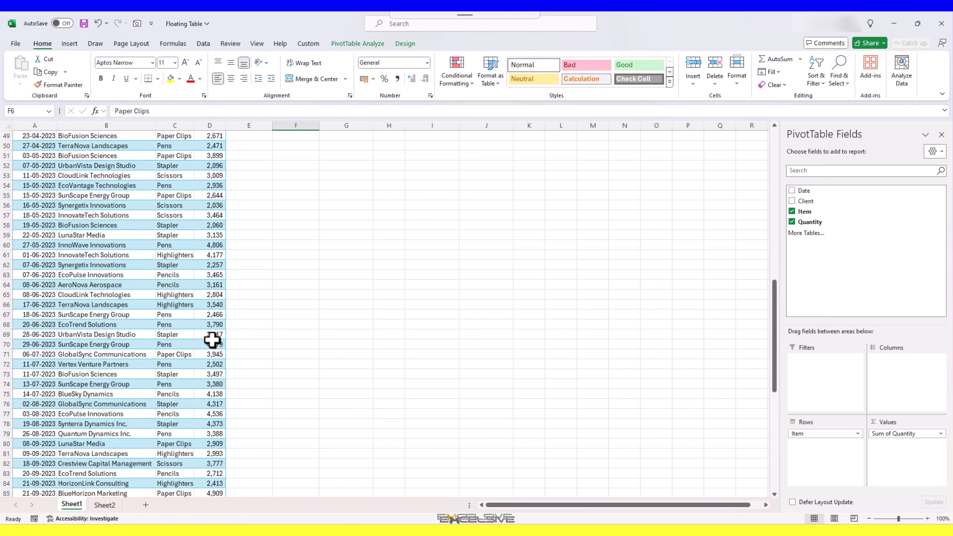
scroll(212, 340, "up", 16)
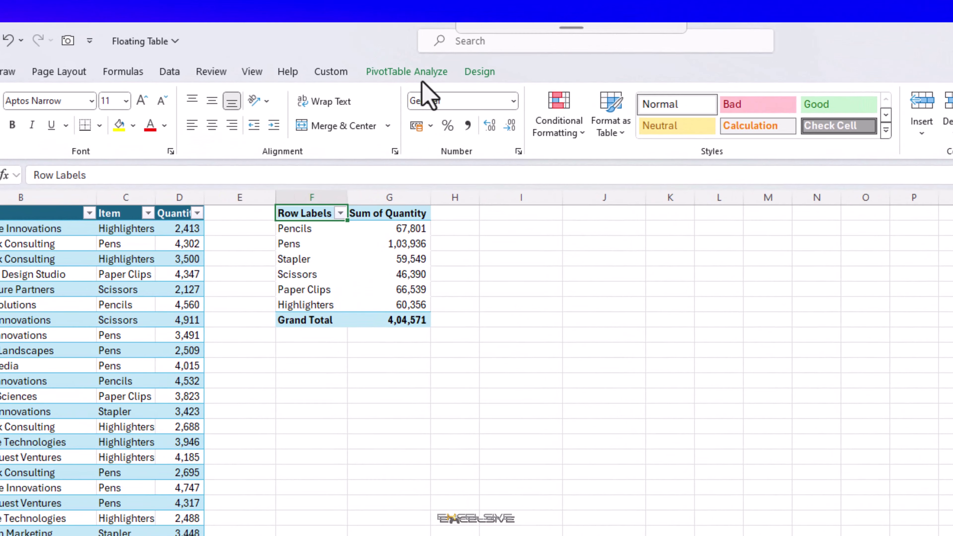
left_click(358, 44)
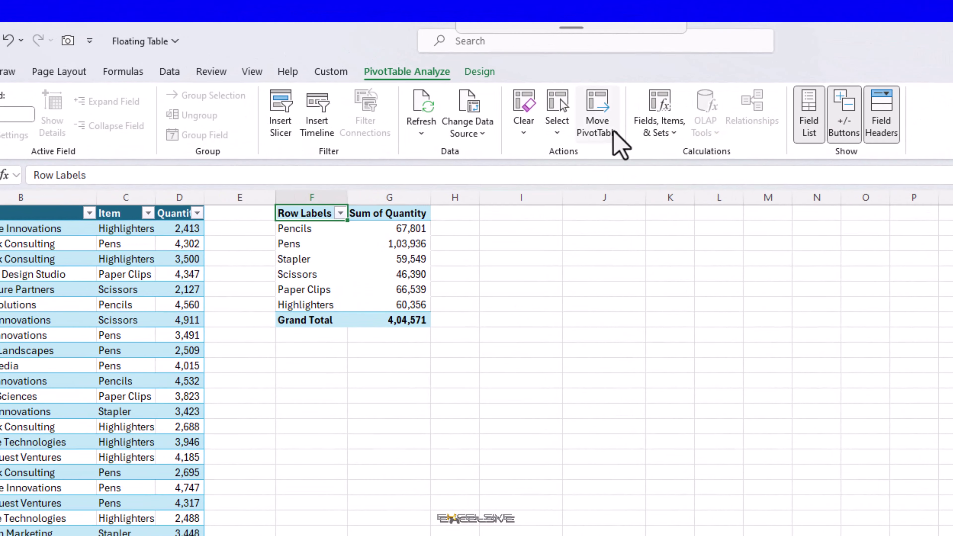
left_click(610, 135)
scroll(261, 505, "down", 15)
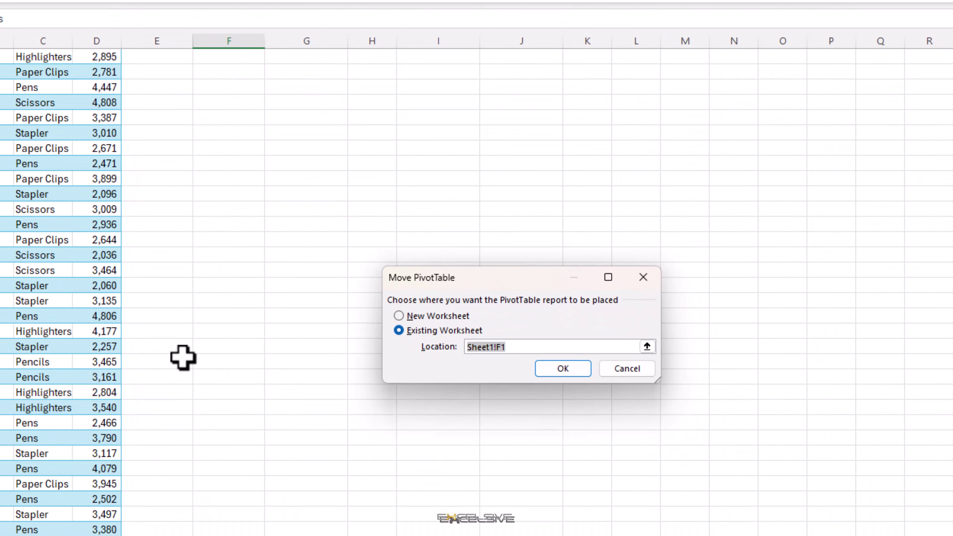
left_click(318, 513)
left_click(559, 372)
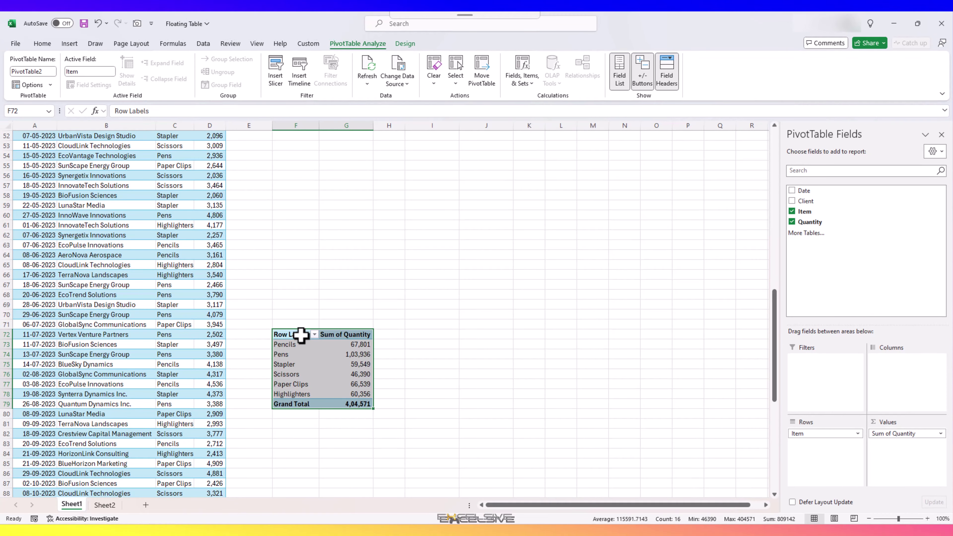
key("ctrl+z")
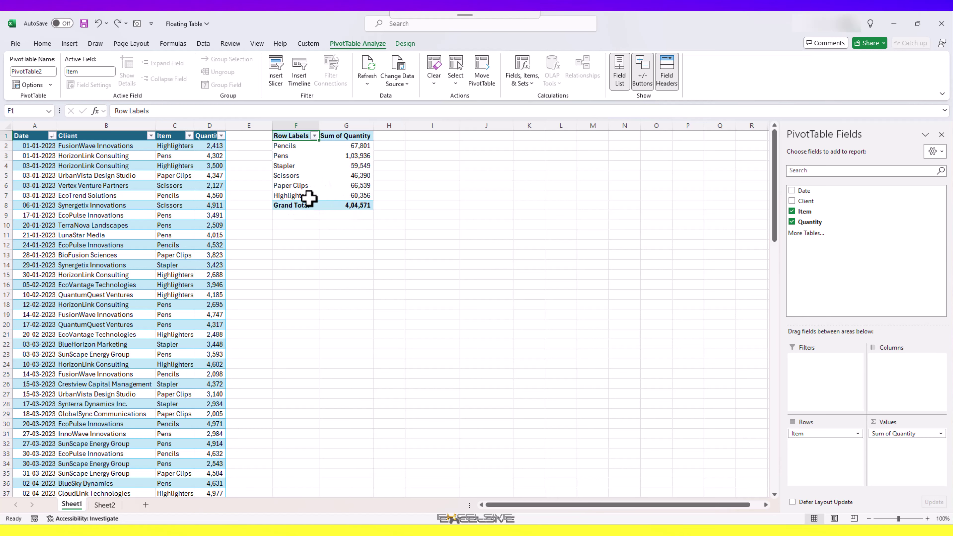
left_click(308, 196)
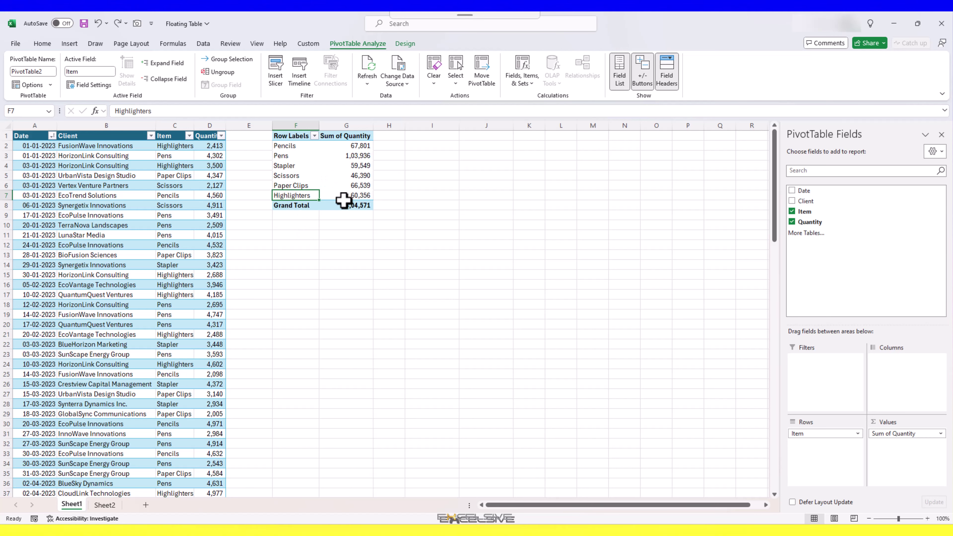
mouse_move(342, 201)
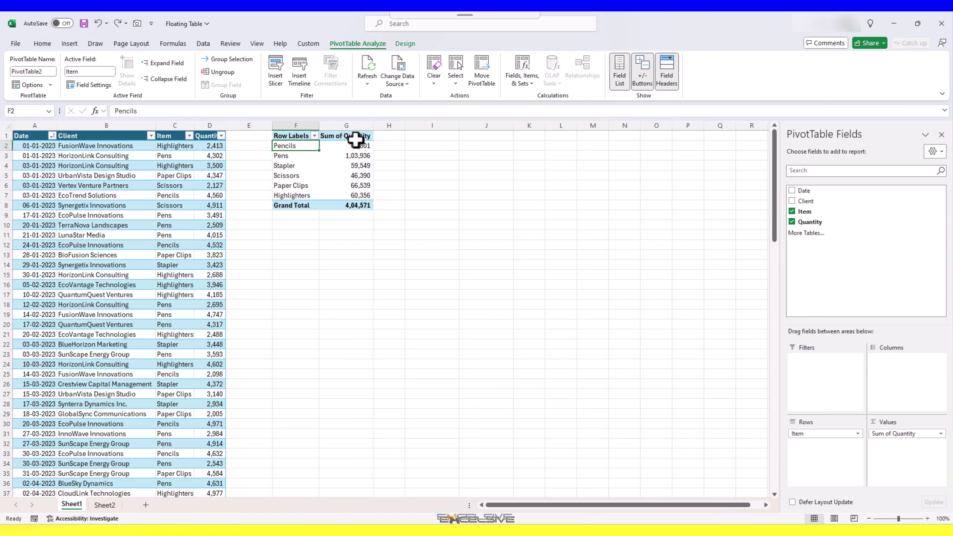
Copy the six pivot item labels from F2:F7 into cell I2
left_click_drag(308, 146, 305, 194)
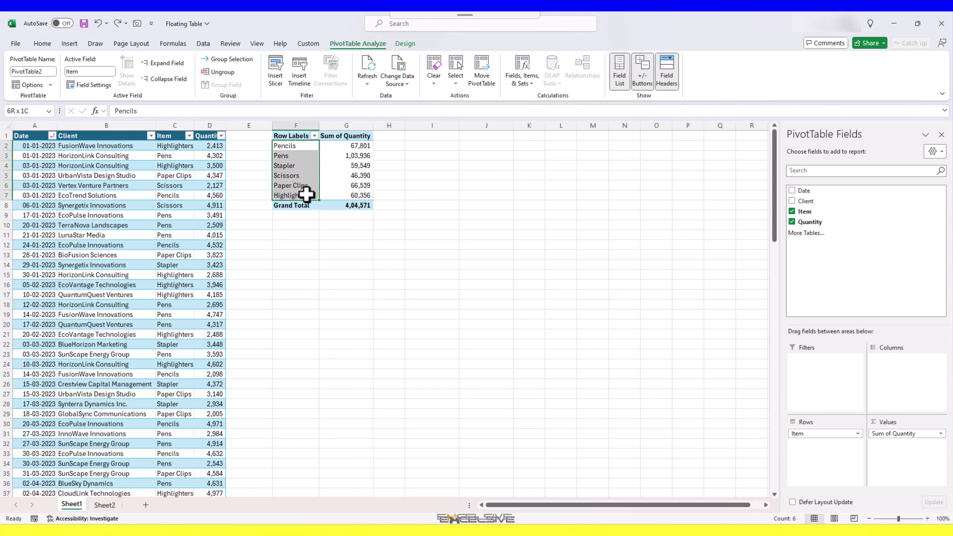
key("ctrl+c")
left_click(443, 147)
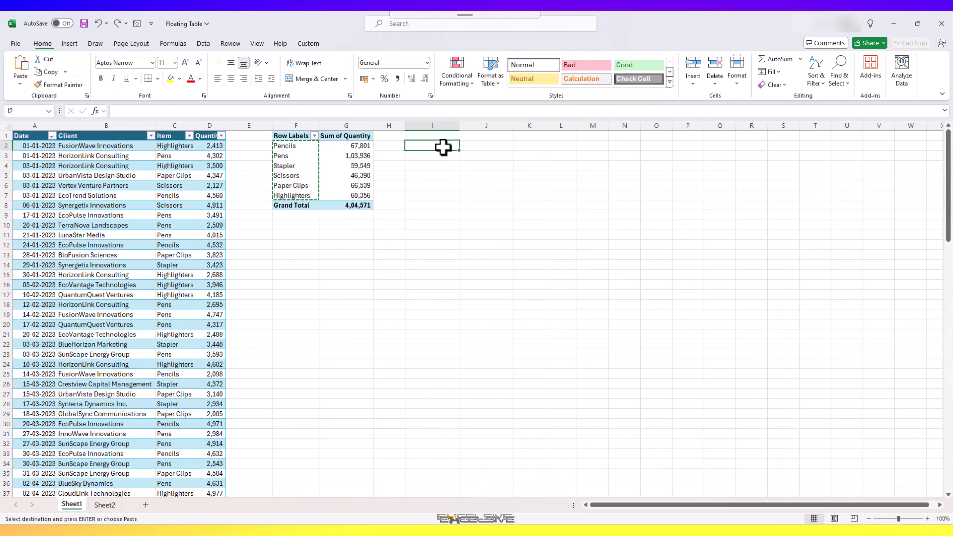
key("ctrl+v")
Add Item and Quantity headers in I1:J1 and convert the list into a table with headers
left_click(442, 136)
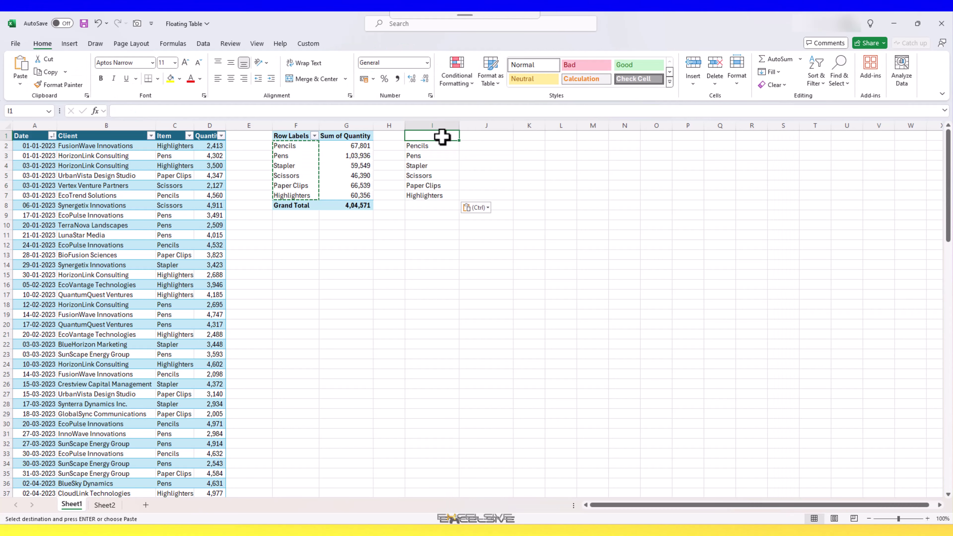
type("Item")
key("Tab")
type("Qu")
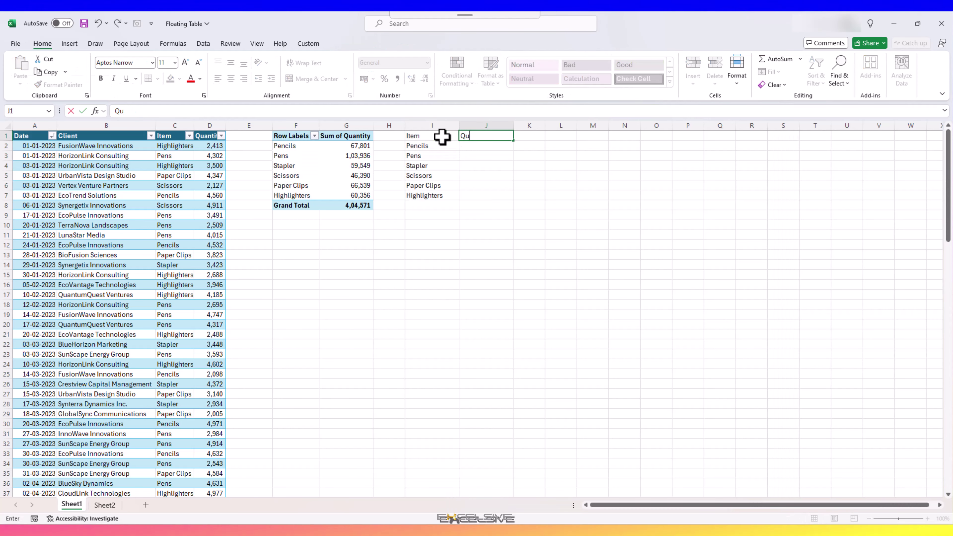
type("antity")
key("Return")
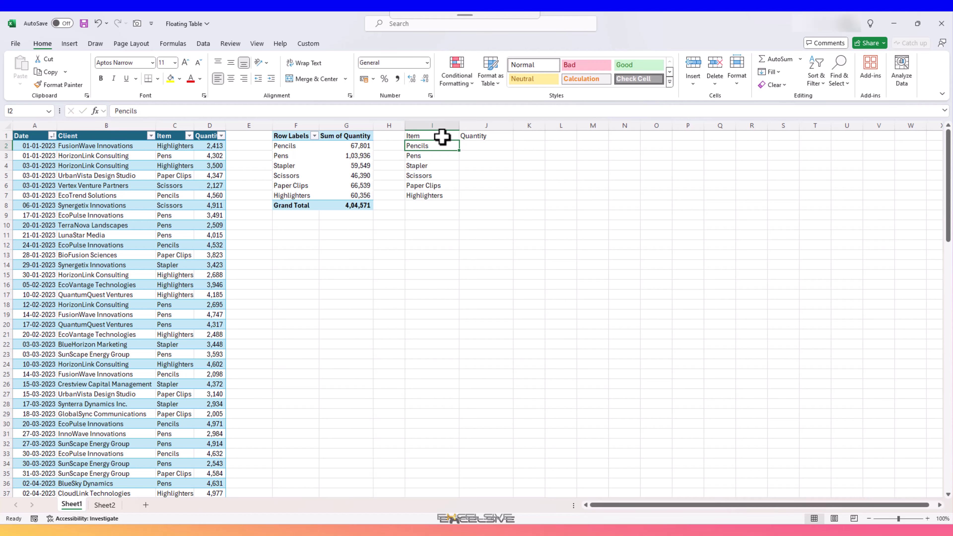
key("ctrl+t")
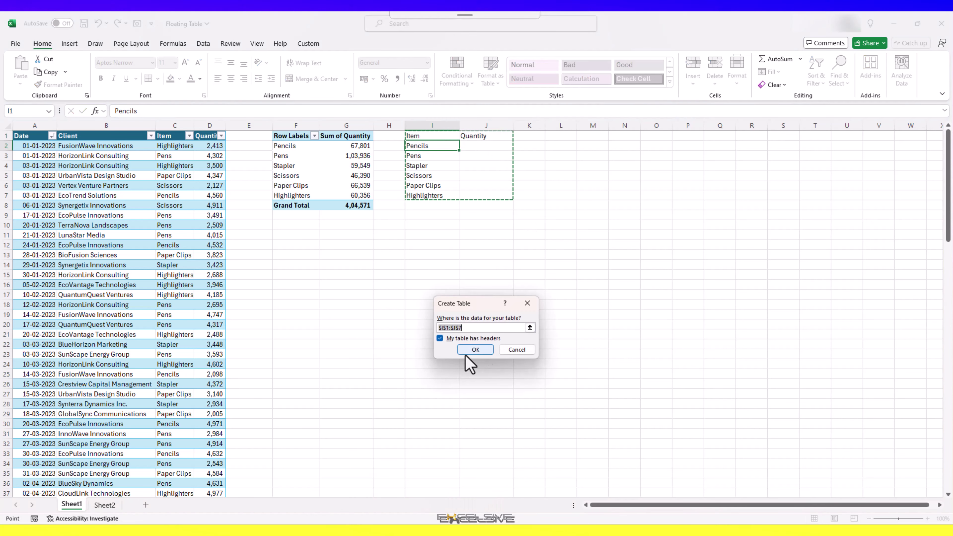
left_click(474, 350)
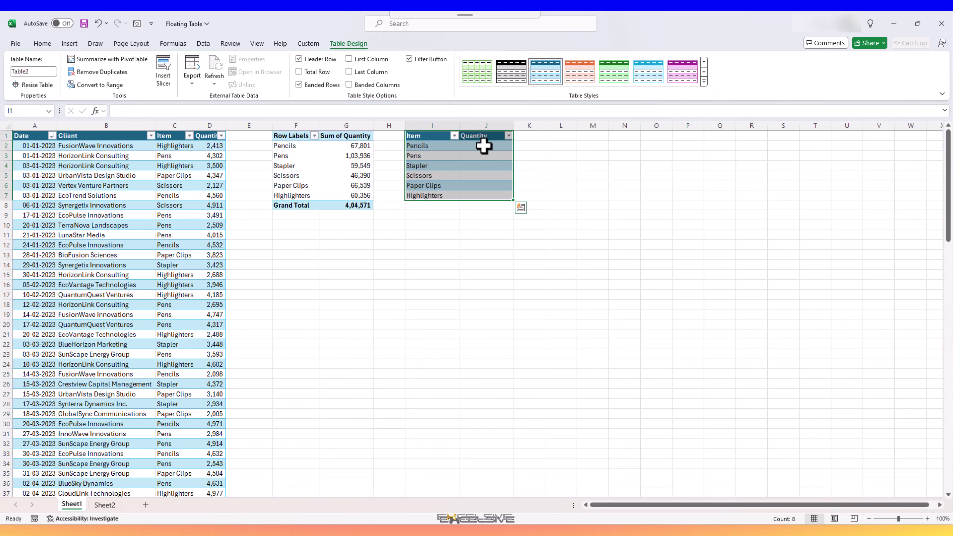
left_click_drag(484, 147, 503, 191)
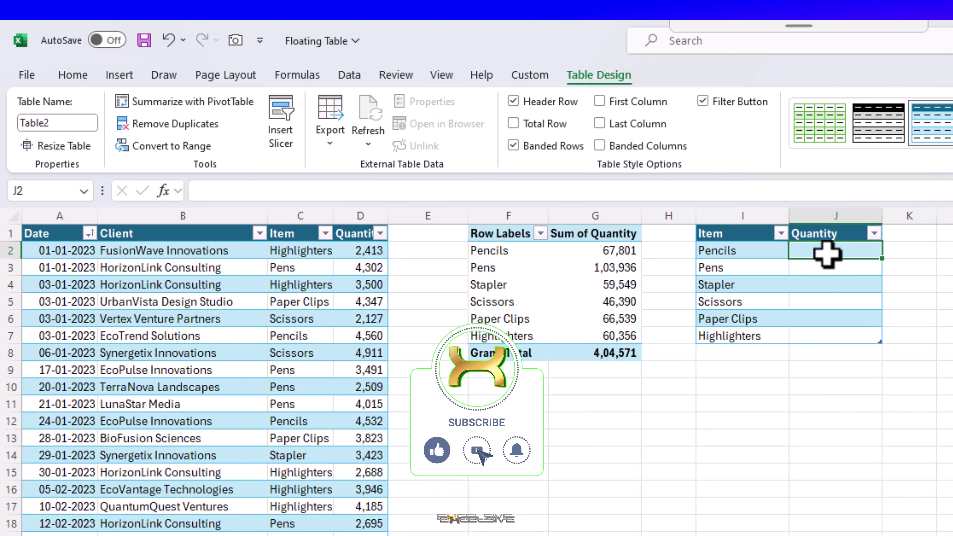
type("=sumi")
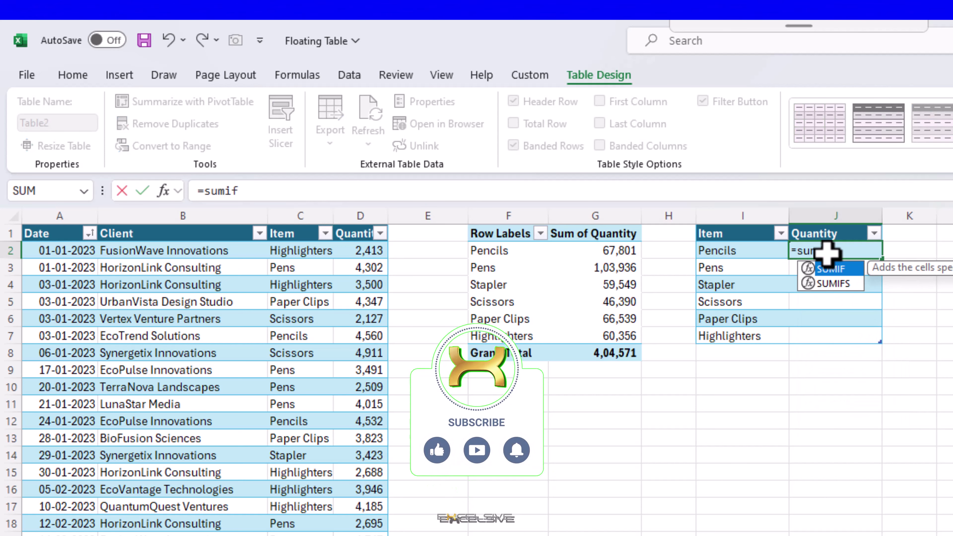
type("f")
key("Tab")
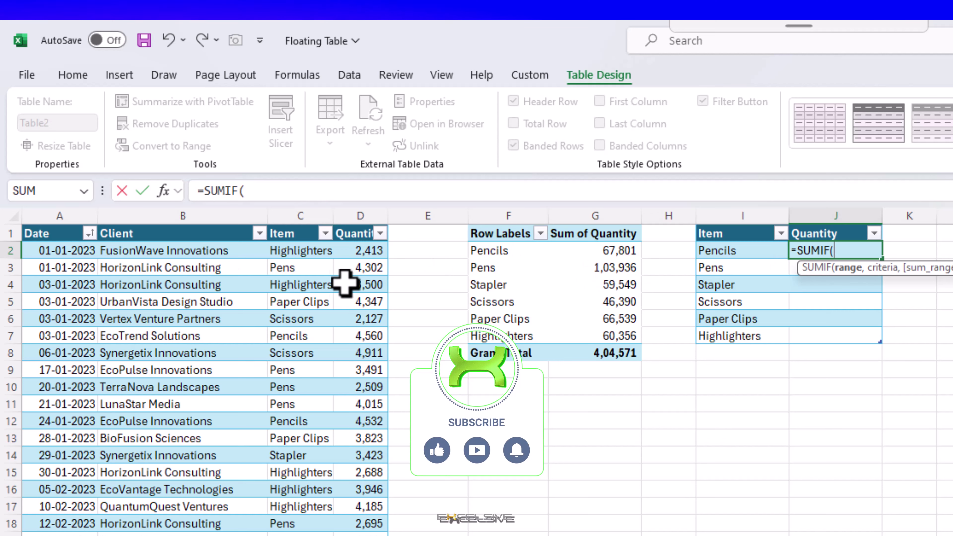
left_click(304, 246)
key("ctrl+shift+Down")
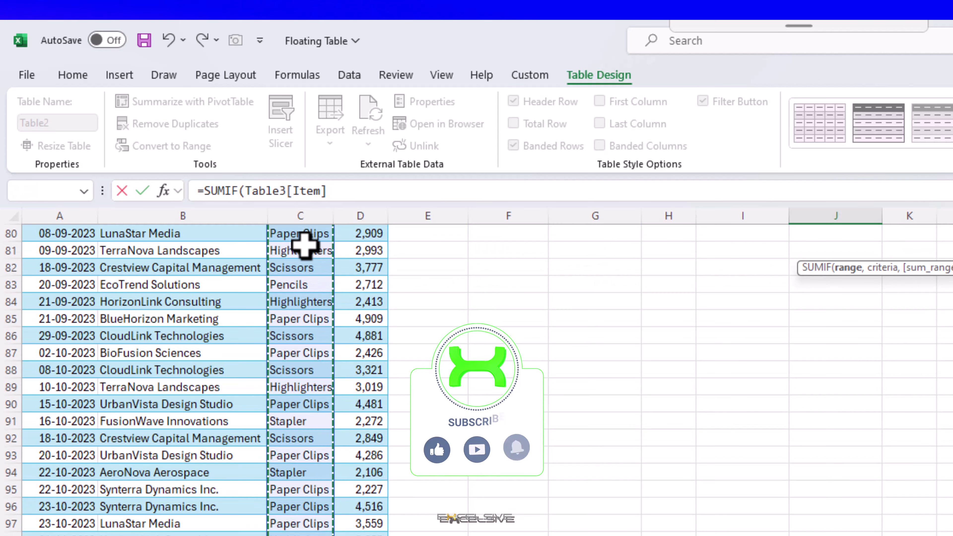
type(",")
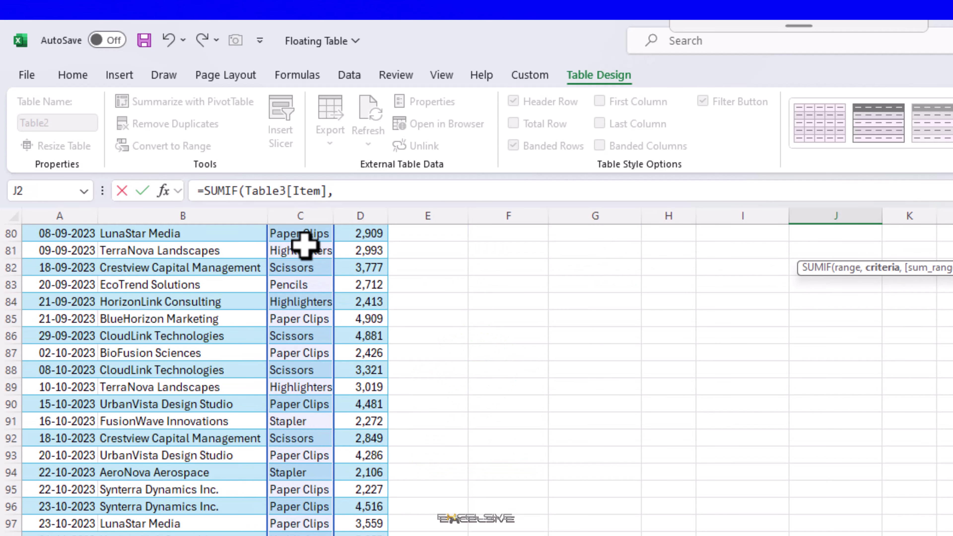
key("Left")
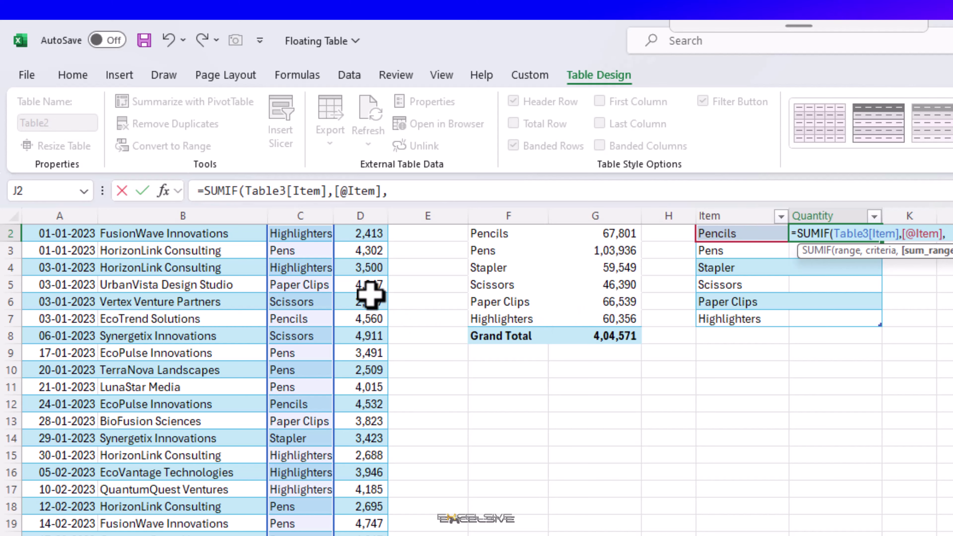
Use Table3[Quantity] as the sum range, then add an Alt+= SUBTOTAL grand total in J8
key("ctrl+Up")
key("Down")
key("ctrl+shift+Down")
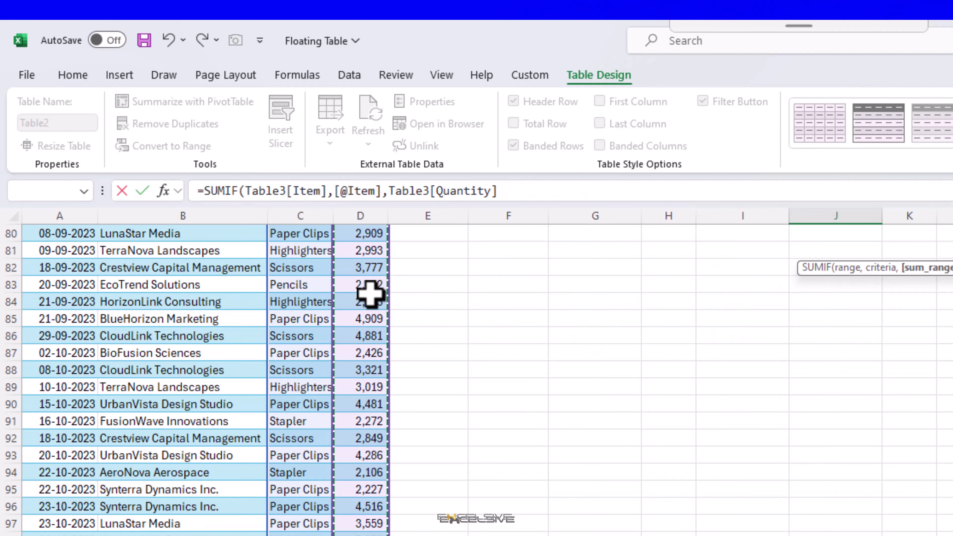
key("Return")
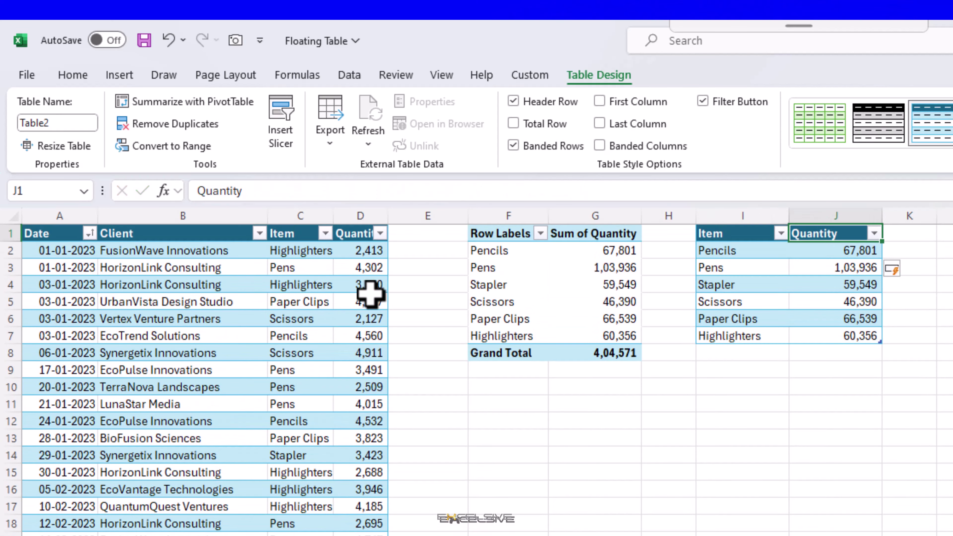
key("Down")
key("Down")
key("Down")
key("Down")
key("Down")
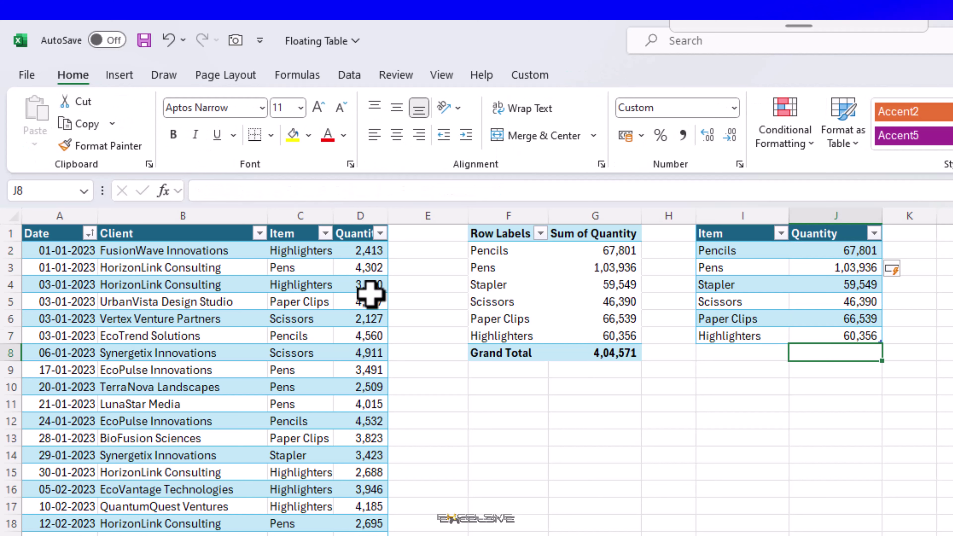
key("alt+equal")
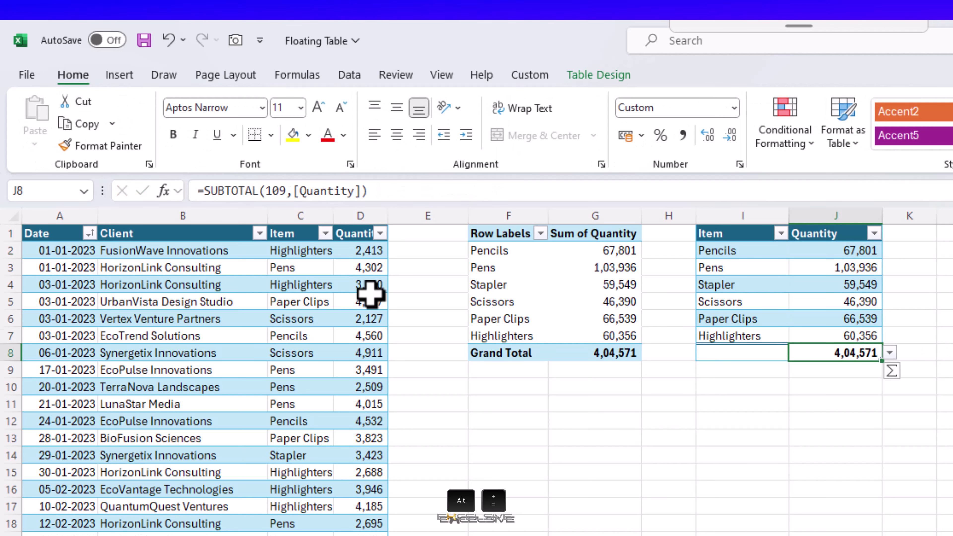
left_click(371, 250)
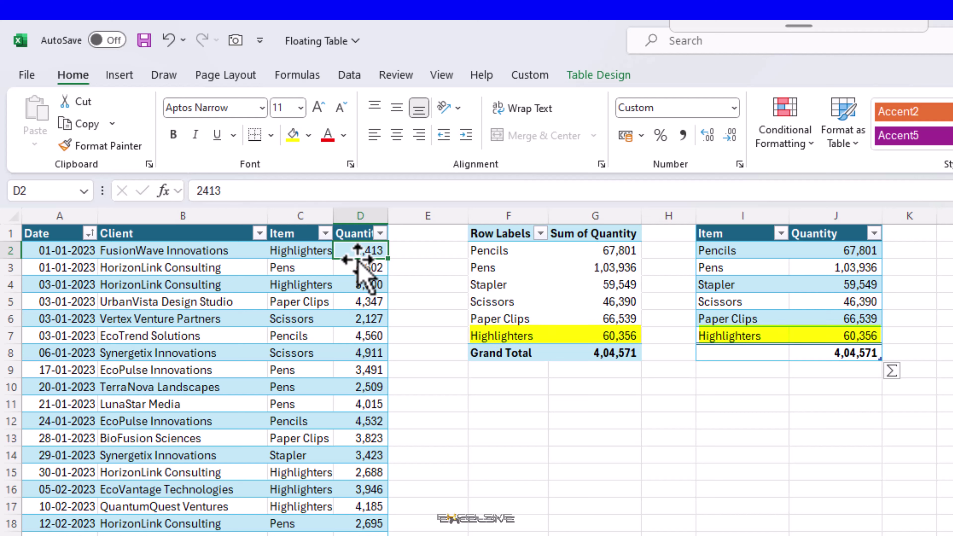
double_click(355, 250)
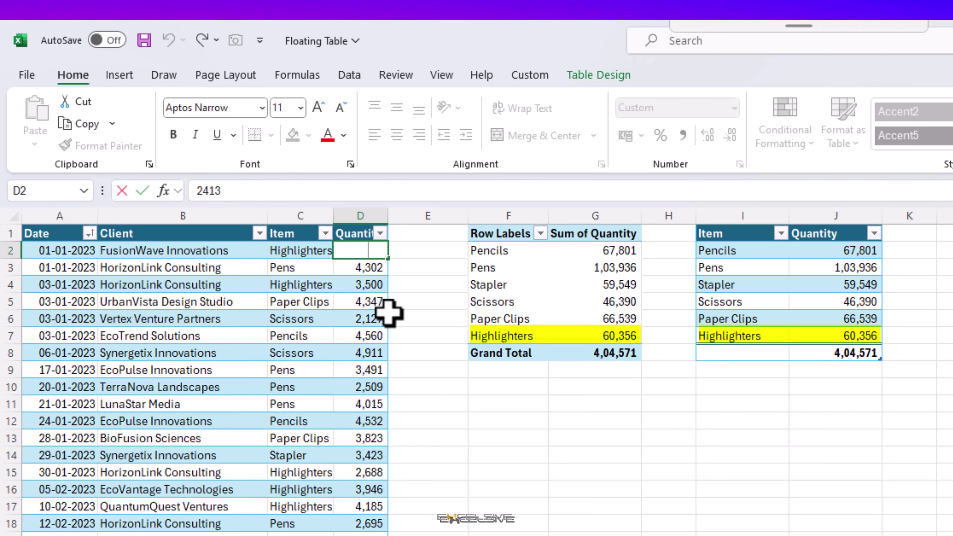
key("BackSpace")
type("3")
key("Return")
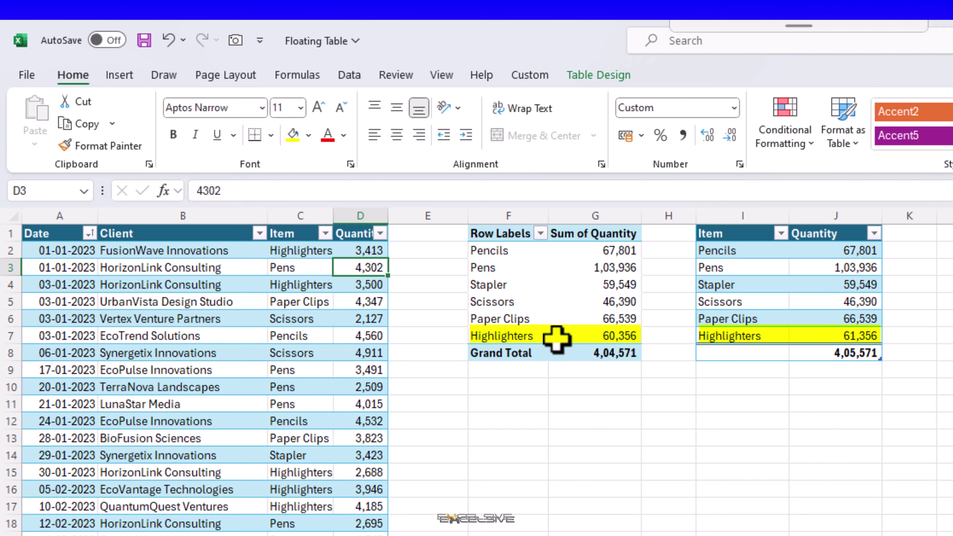
right_click(631, 335)
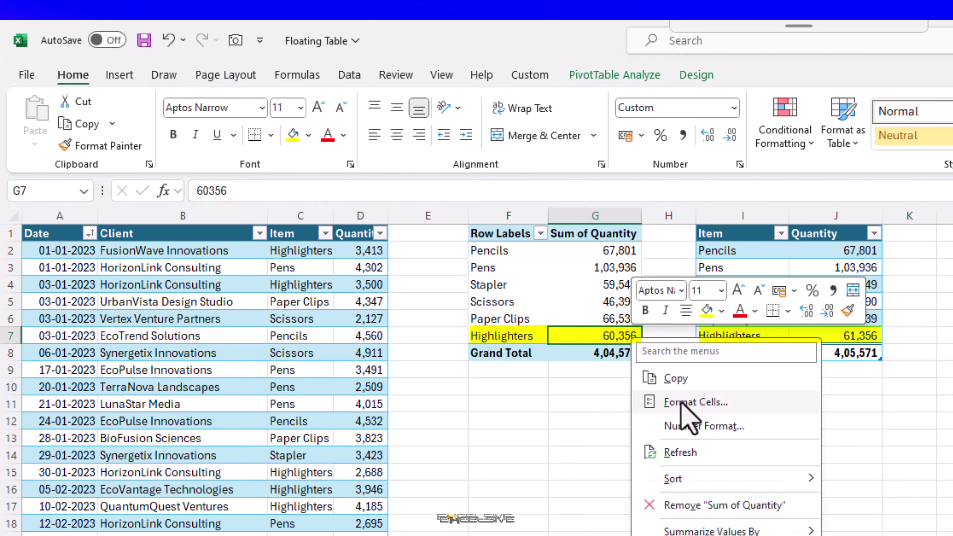
left_click(679, 452)
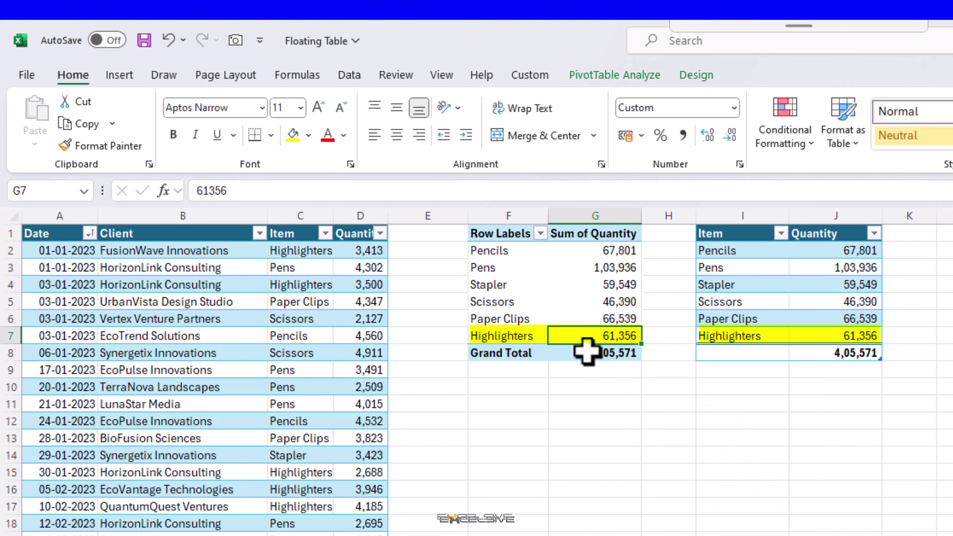
left_click(605, 358)
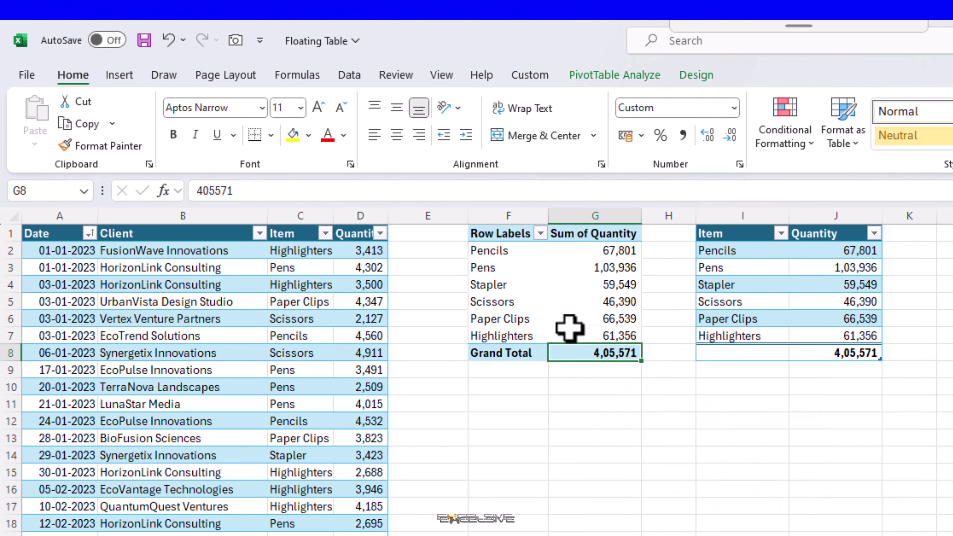
mouse_move(569, 328)
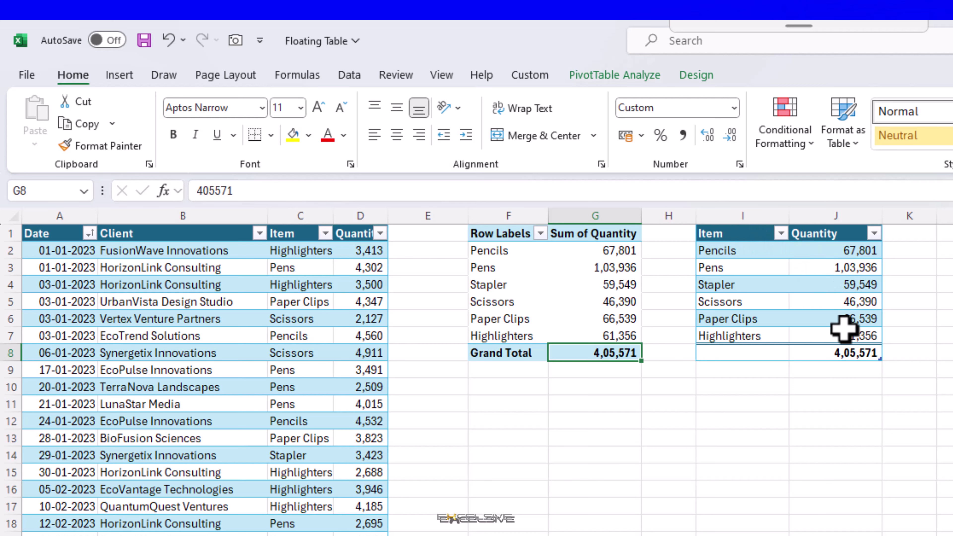
scroll(476, 375, "down", 13)
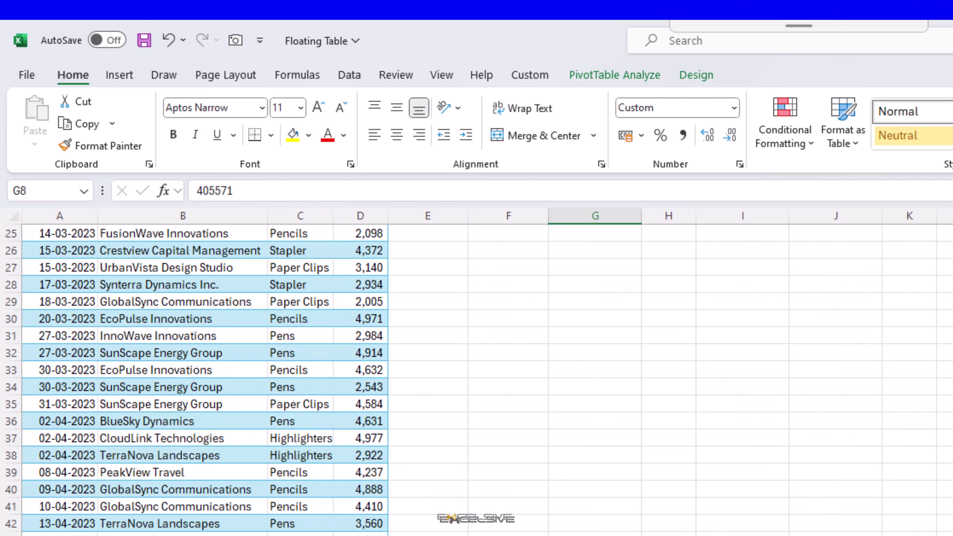
scroll(476, 375, "up", 13)
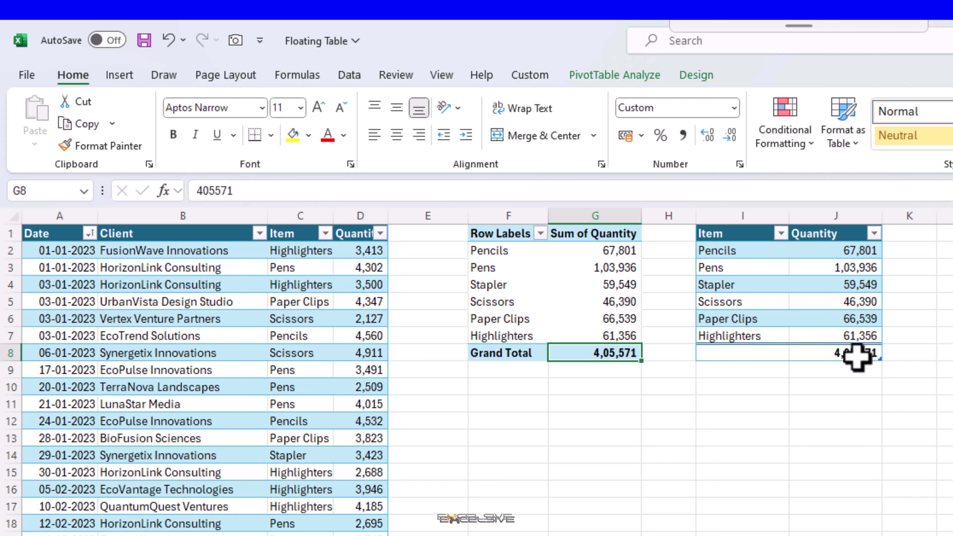
left_click(731, 315)
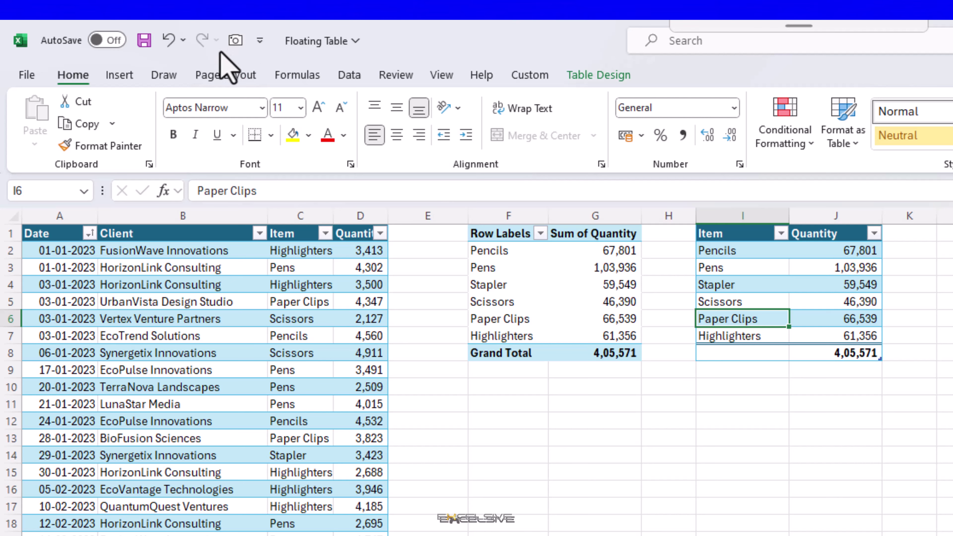
left_click(259, 41)
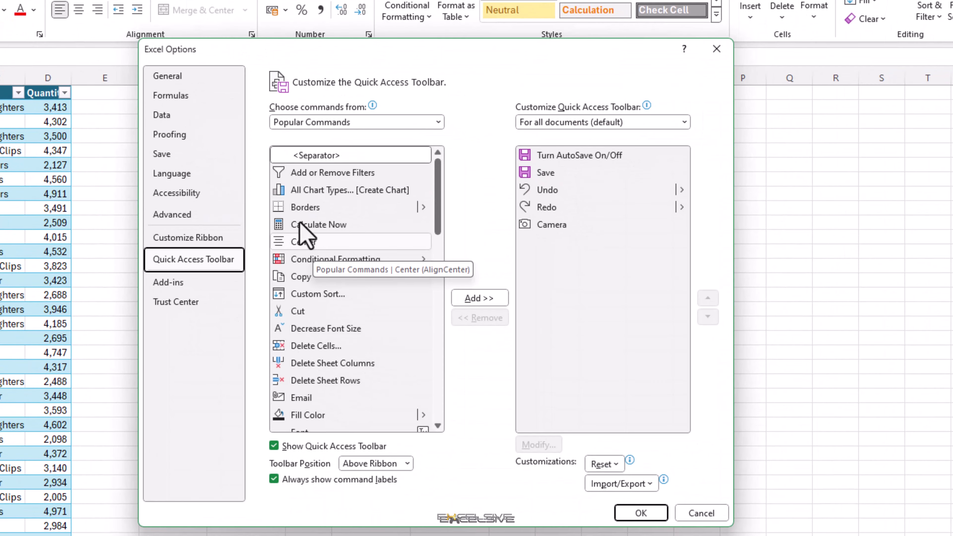
left_click(330, 123)
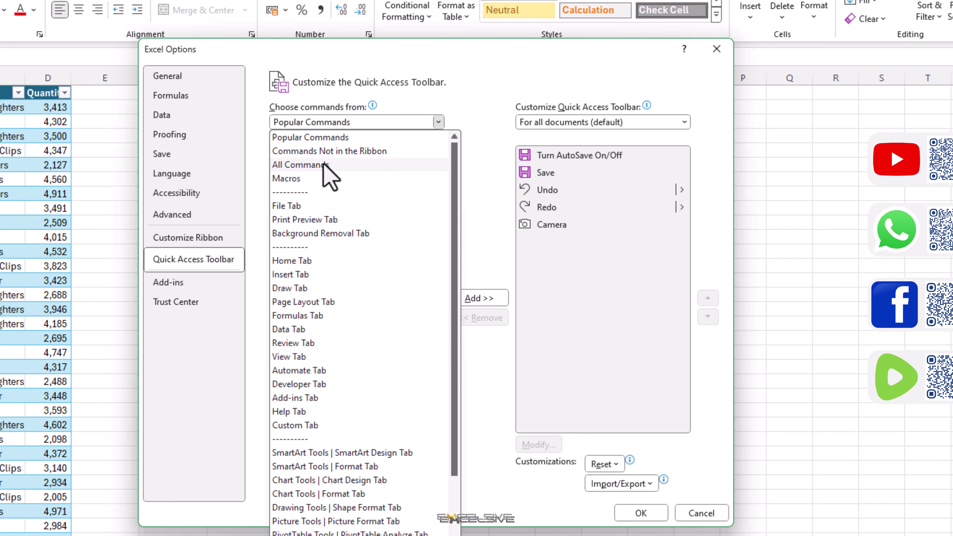
key("Escape")
key("Down")
key("Down")
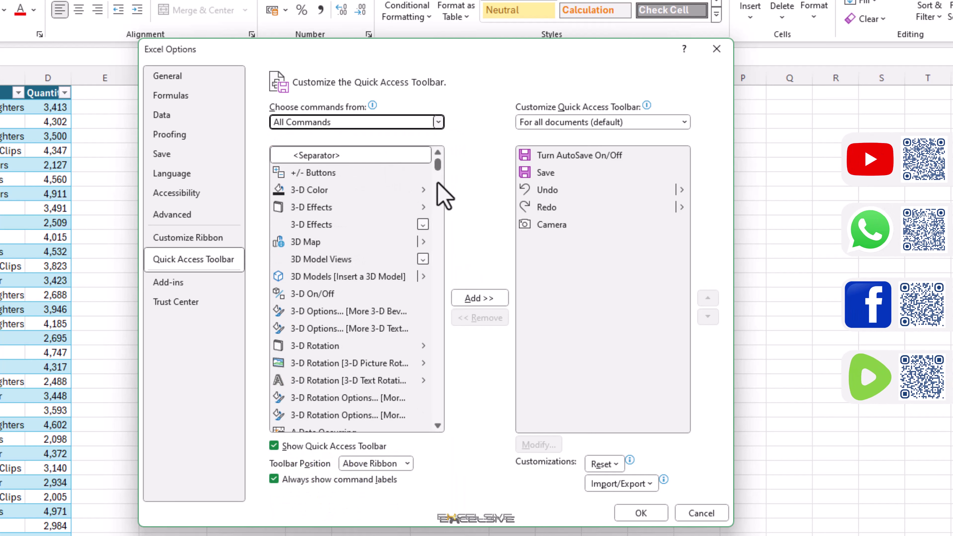
left_click_drag(438, 171, 440, 195)
scroll(360, 255, "up", 4)
left_click(340, 196)
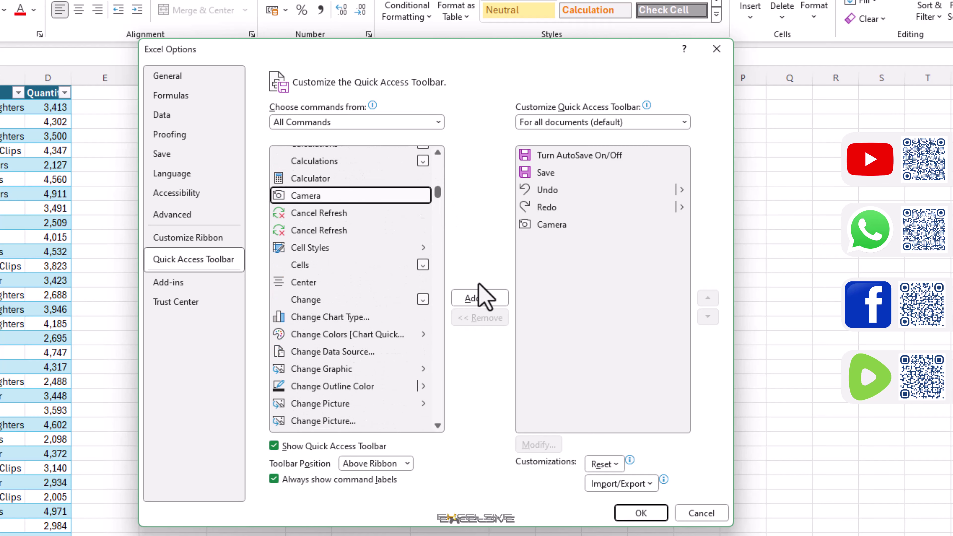
left_click(717, 519)
Capture I1:J8 as a Camera linked picture and drag it below the tables
left_click(366, 151)
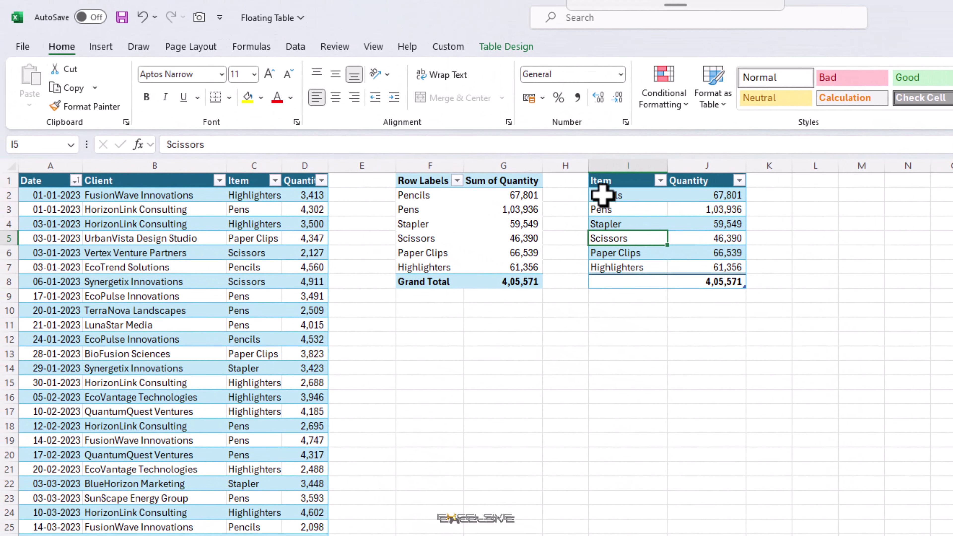
left_click_drag(608, 181, 721, 282)
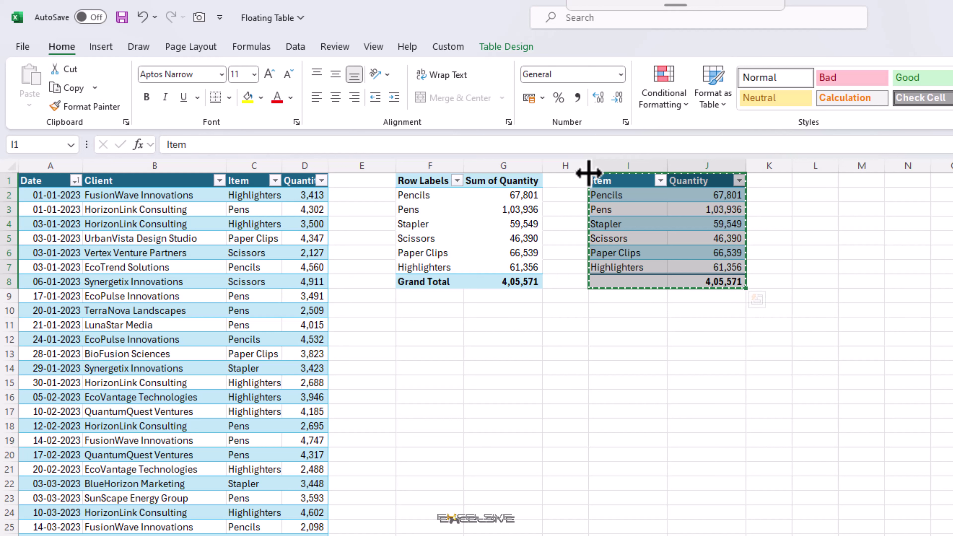
left_click_drag(588, 173, 749, 286)
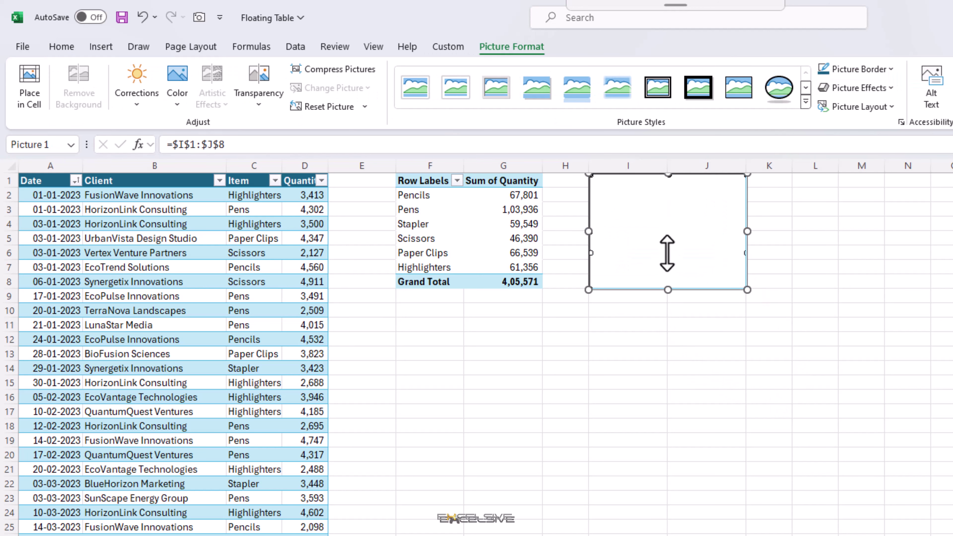
left_click_drag(667, 255, 573, 448)
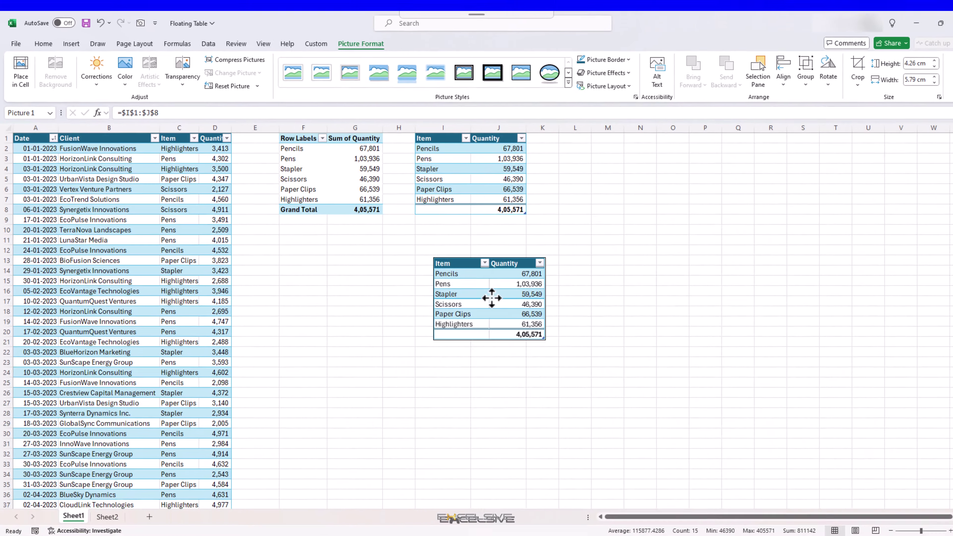
left_click_drag(550, 420, 554, 535)
Drag the linked picture down the sheet beside data rows in the 90s
scroll(372, 413, "down", 7)
left_click_drag(381, 407, 359, 411)
scroll(360, 394, "down", 8)
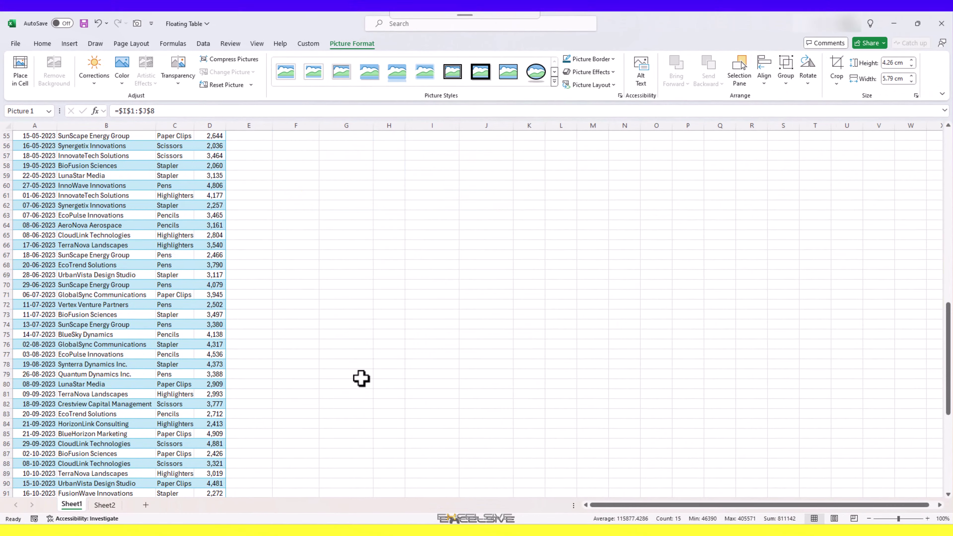
left_click_drag(368, 185, 342, 419)
scroll(343, 419, "down", 5)
left_click_drag(338, 267, 352, 351)
Change the Scissors quantity in D100 from 3,464 to 2,464
scroll(342, 423, "down", 5)
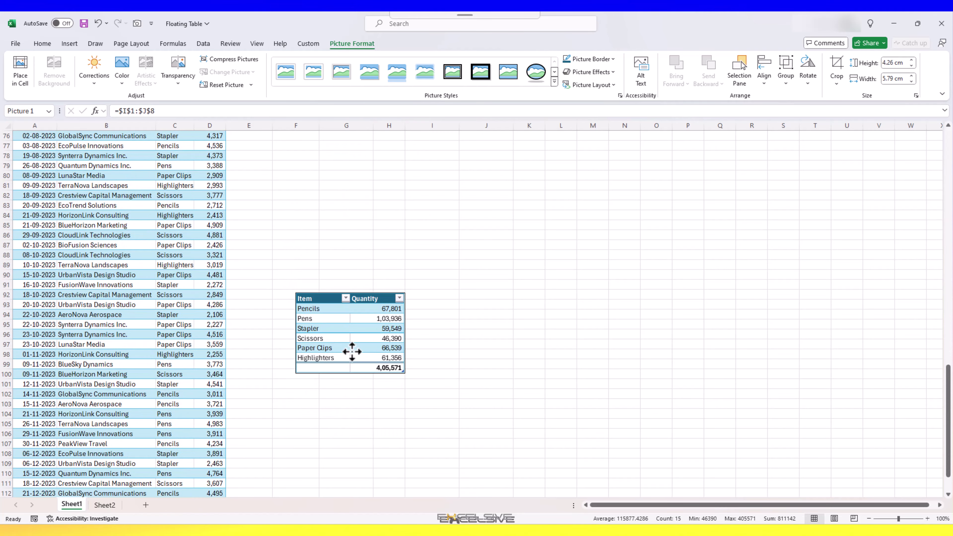
left_click(201, 375)
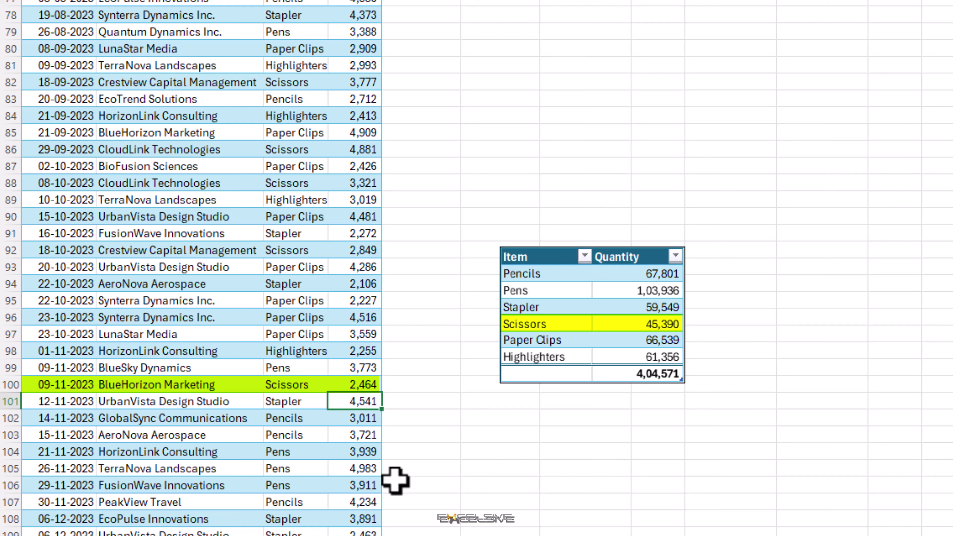
left_click(372, 387)
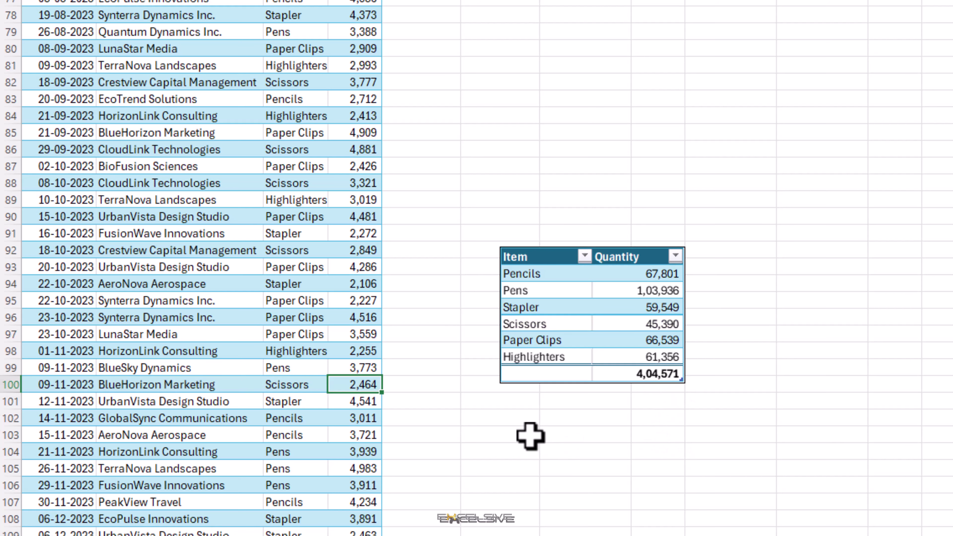
Drop the linked Item/Quantity picture over columns G–I beside data rows 81–89
left_click_drag(575, 345, 614, 299)
left_click_drag(595, 249, 721, 268)
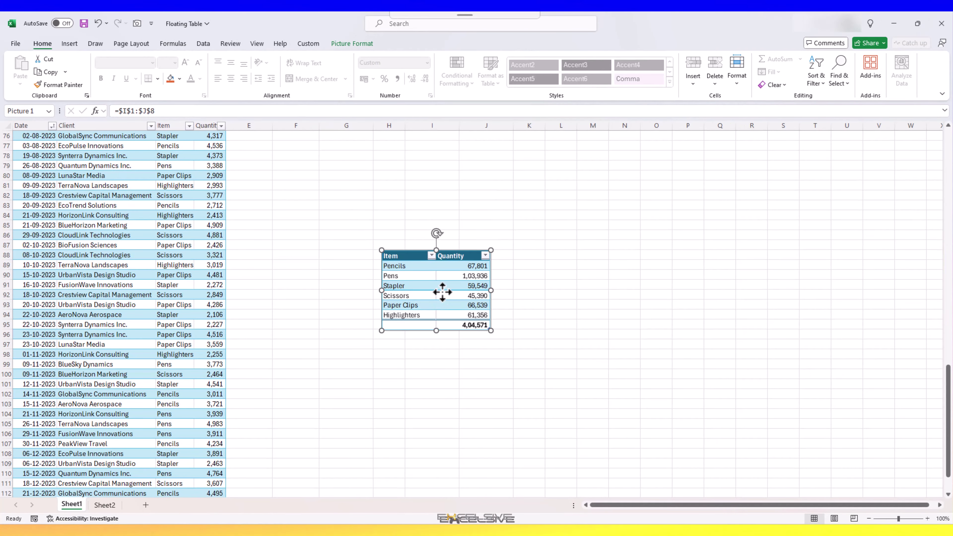
left_click(369, 48)
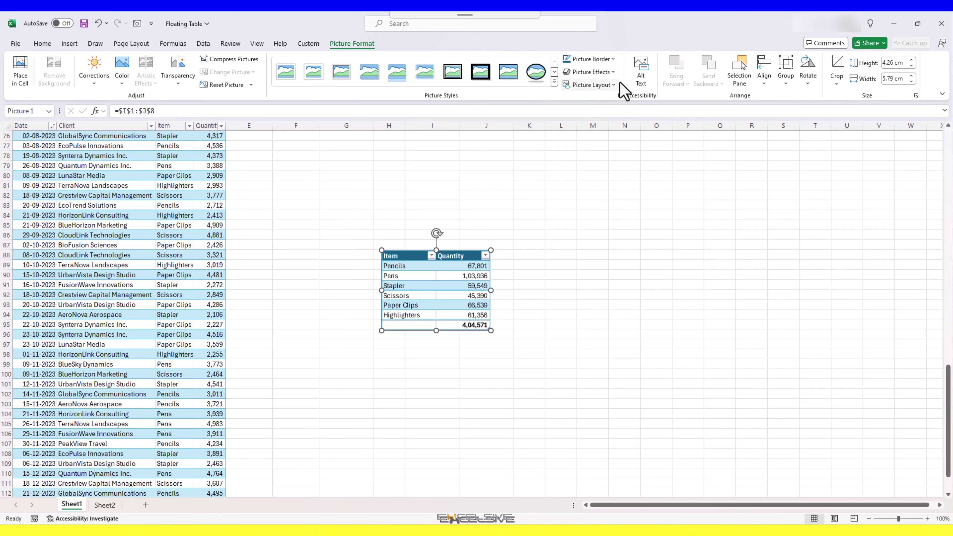
left_click(329, 281)
left_click(431, 296)
left_click_drag(432, 296, 333, 270)
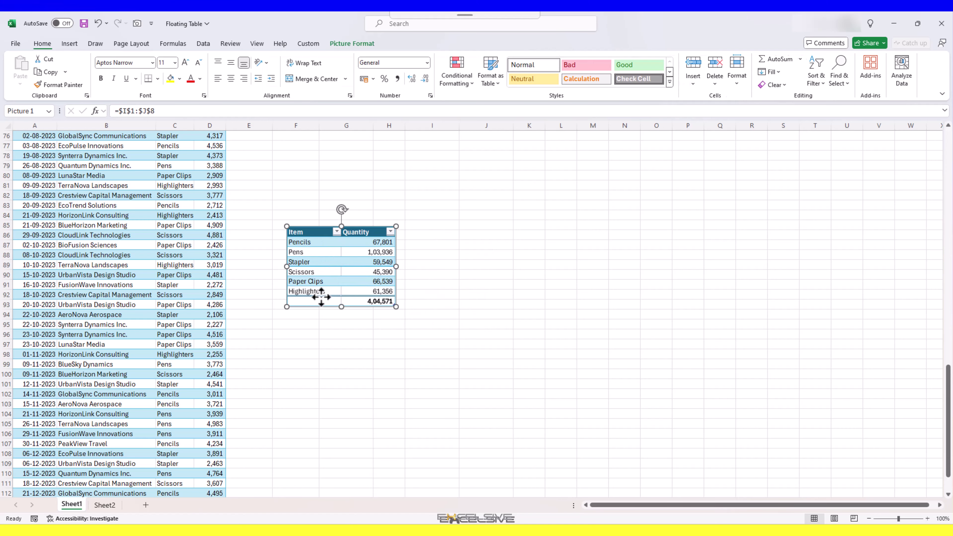
scroll(322, 304, "down", 4)
left_click_drag(340, 175, 387, 223)
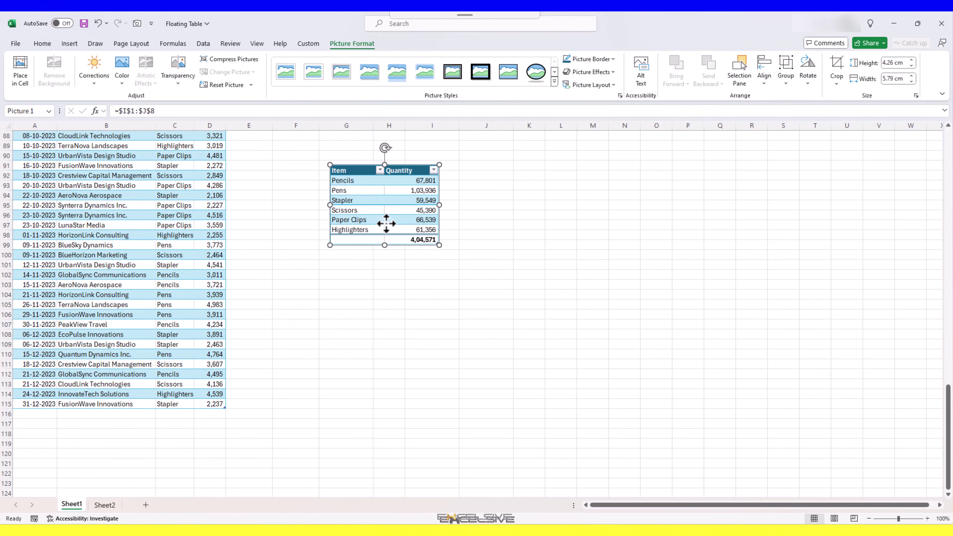
scroll(385, 225, "up", 4)
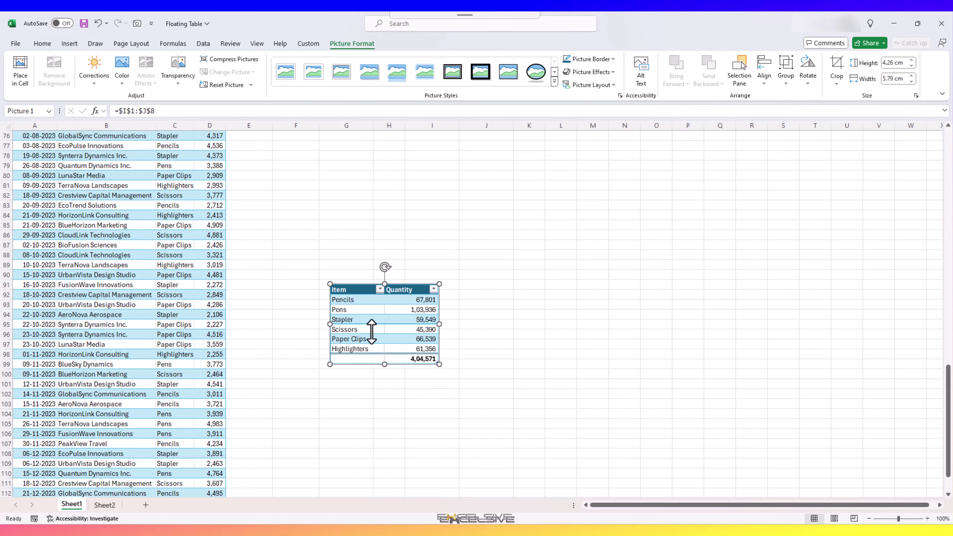
left_click_drag(372, 331, 378, 244)
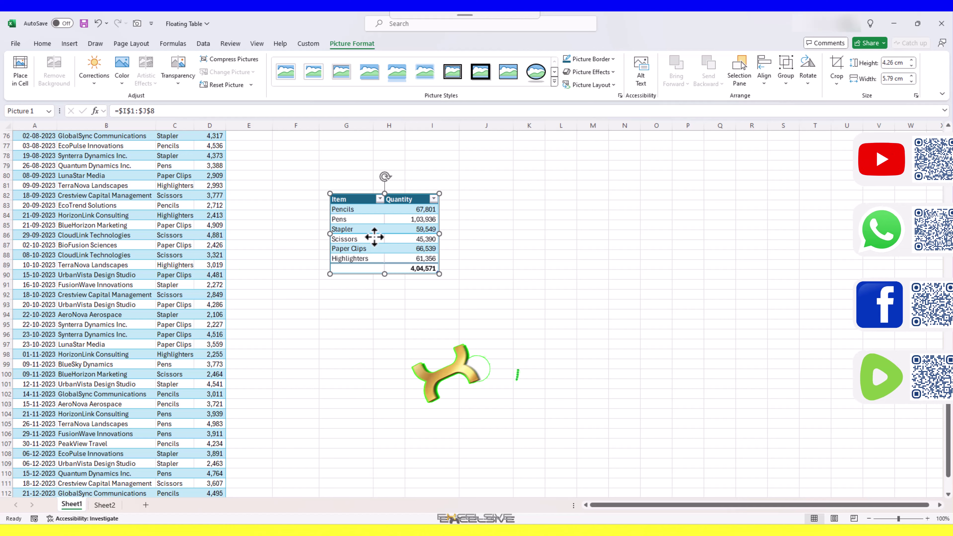